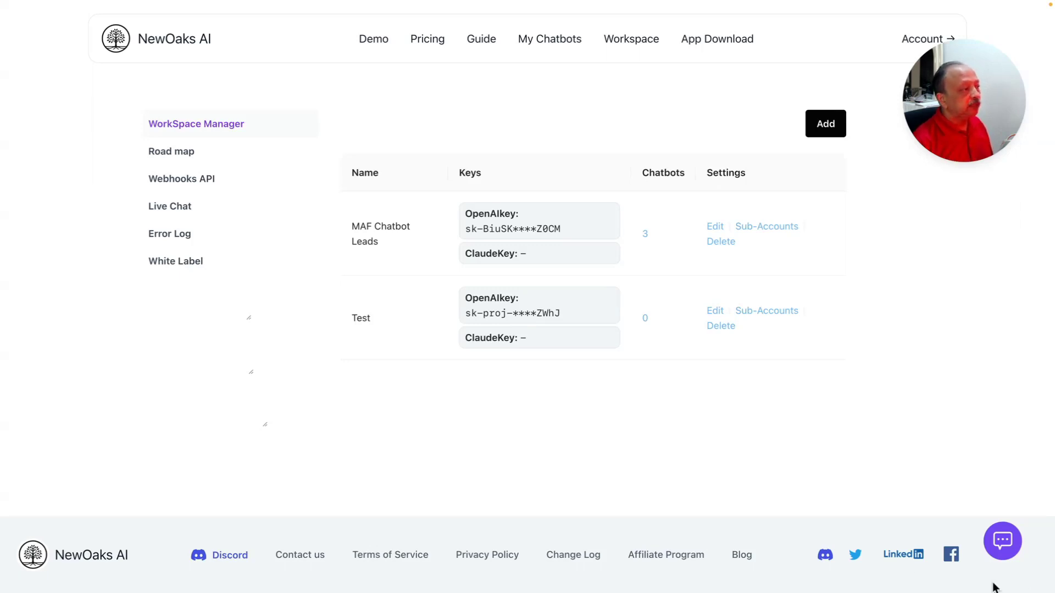
View the Workspace Manager list: MAF Chatbot Leads with 3 chatbots and Test with 0.
{"action": "left_click_drag", "start_coordinate": [454, 336], "coordinate": [384, 286]}
Open the White Label settings page from the workspace sidebar.
{"action": "left_click", "coordinate": [373, 255]}
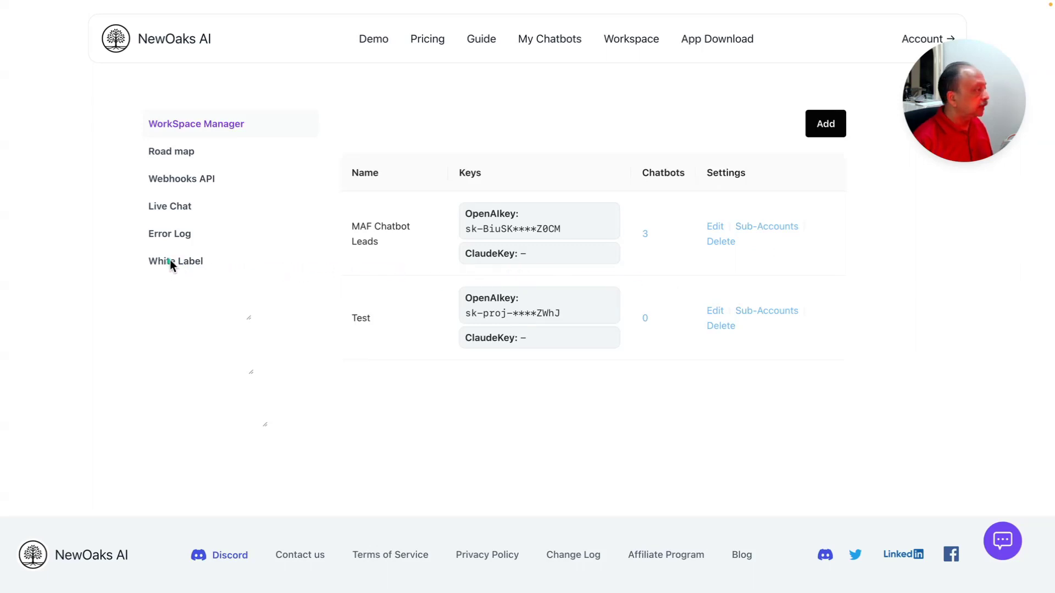
{"action": "left_click", "coordinate": [189, 267]}
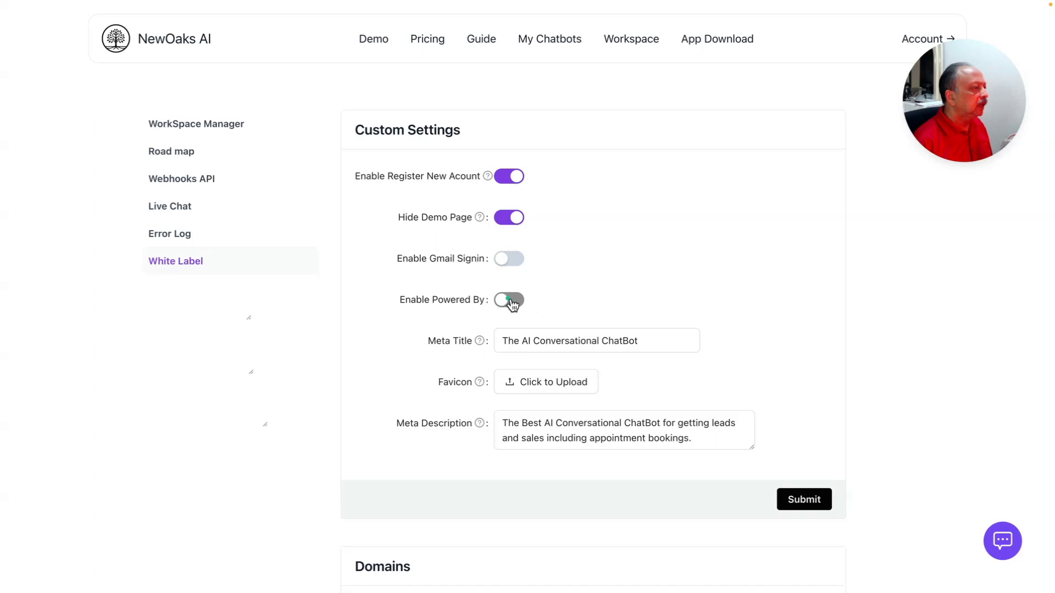
{"action": "scroll", "coordinate": [485, 319], "scroll_direction": "down", "scroll_amount": 1}
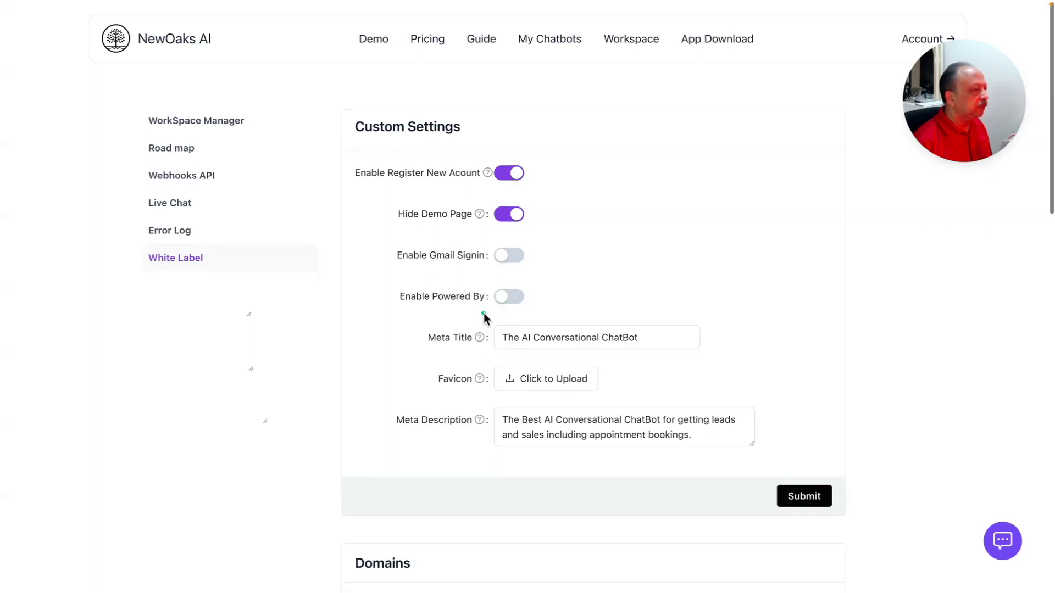
{"action": "scroll", "coordinate": [484, 316], "scroll_direction": "down", "scroll_amount": 5}
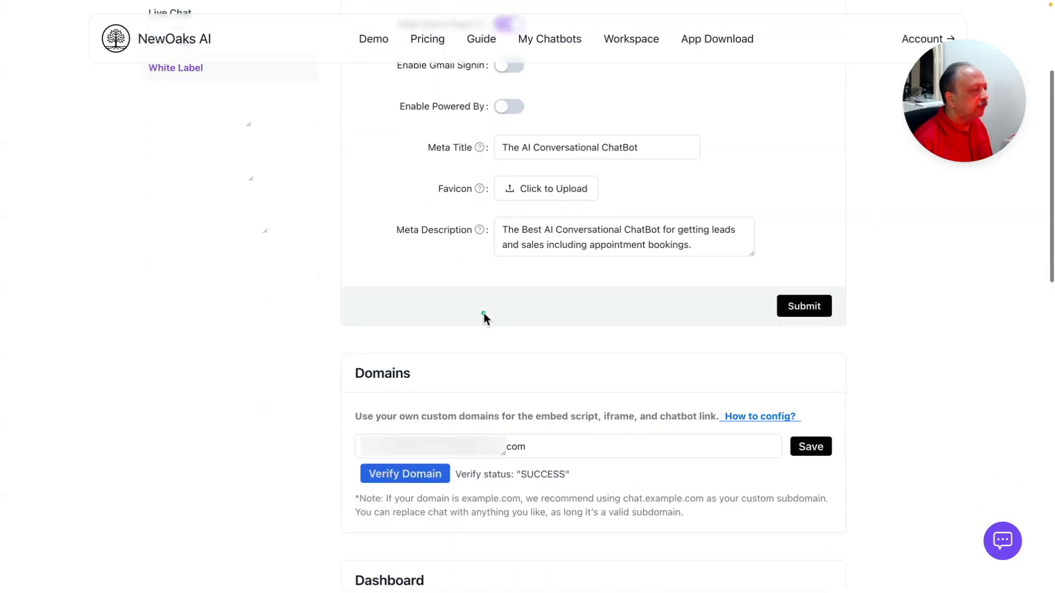
{"action": "scroll", "coordinate": [483, 312], "scroll_direction": "down", "scroll_amount": 5}
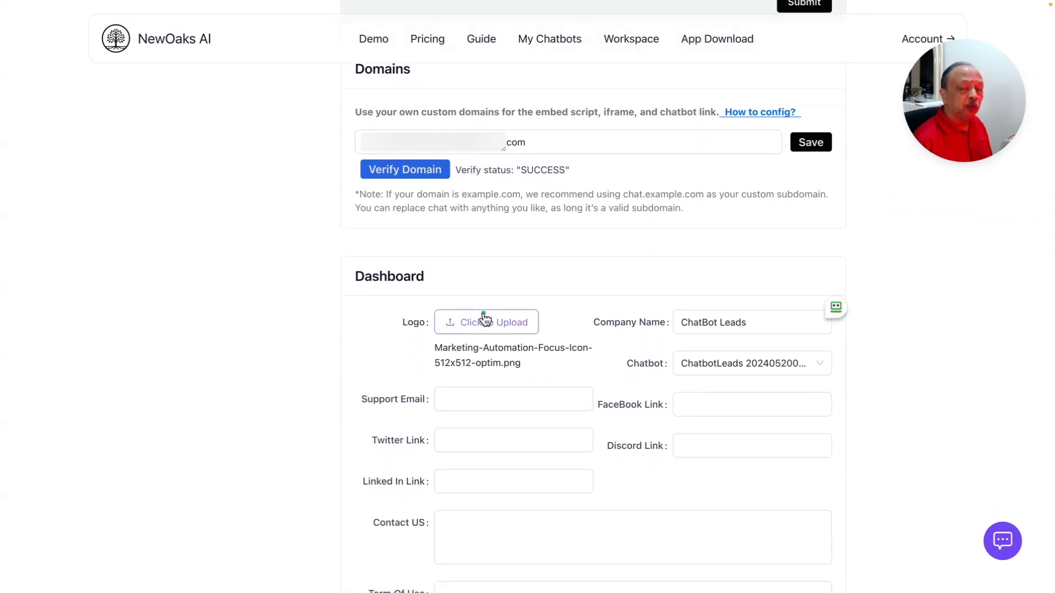
{"action": "scroll", "coordinate": [485, 318], "scroll_direction": "up", "scroll_amount": 7}
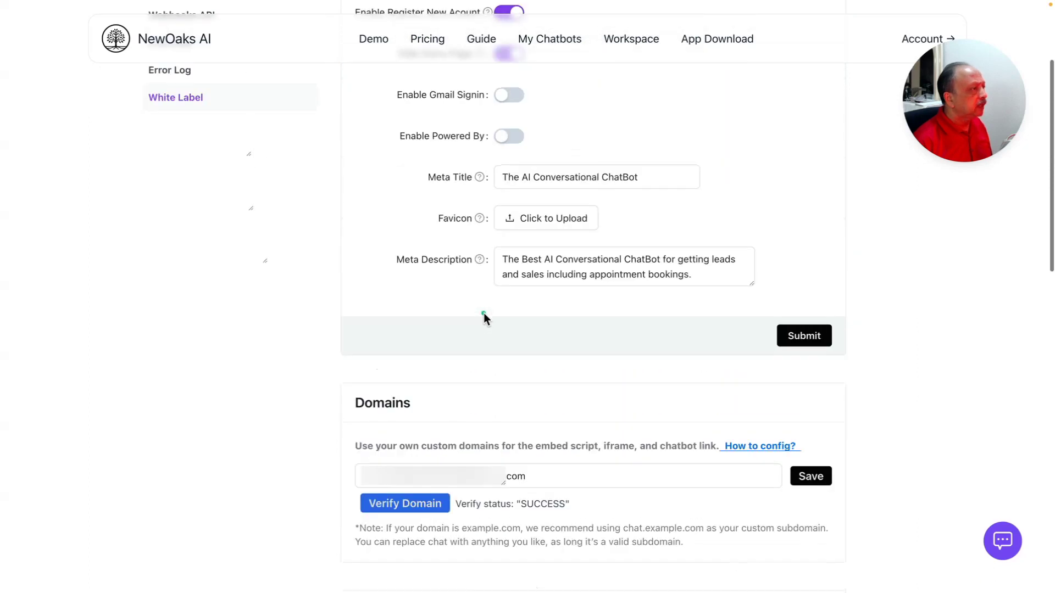
{"action": "scroll", "coordinate": [483, 312], "scroll_direction": "up", "scroll_amount": 3}
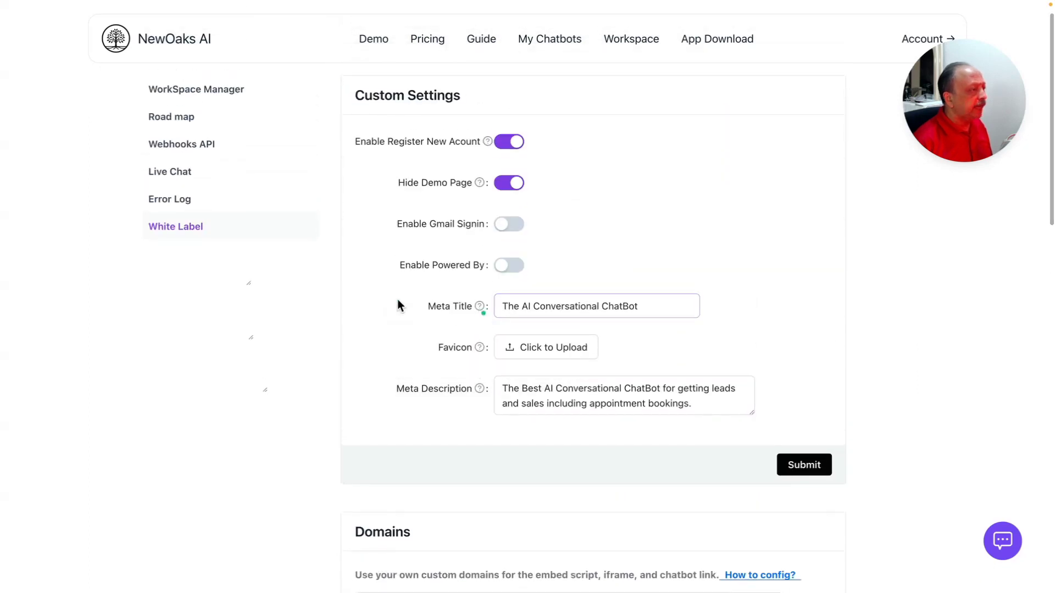
{"action": "scroll", "coordinate": [387, 306], "scroll_direction": "down", "scroll_amount": 7}
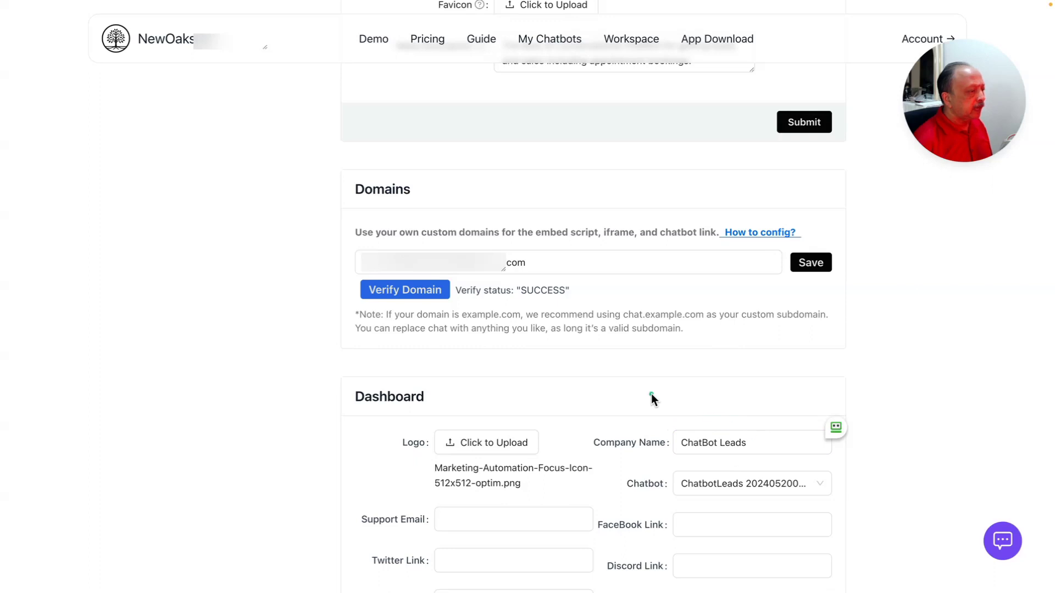
{"action": "scroll", "coordinate": [651, 394], "scroll_direction": "up", "scroll_amount": 6}
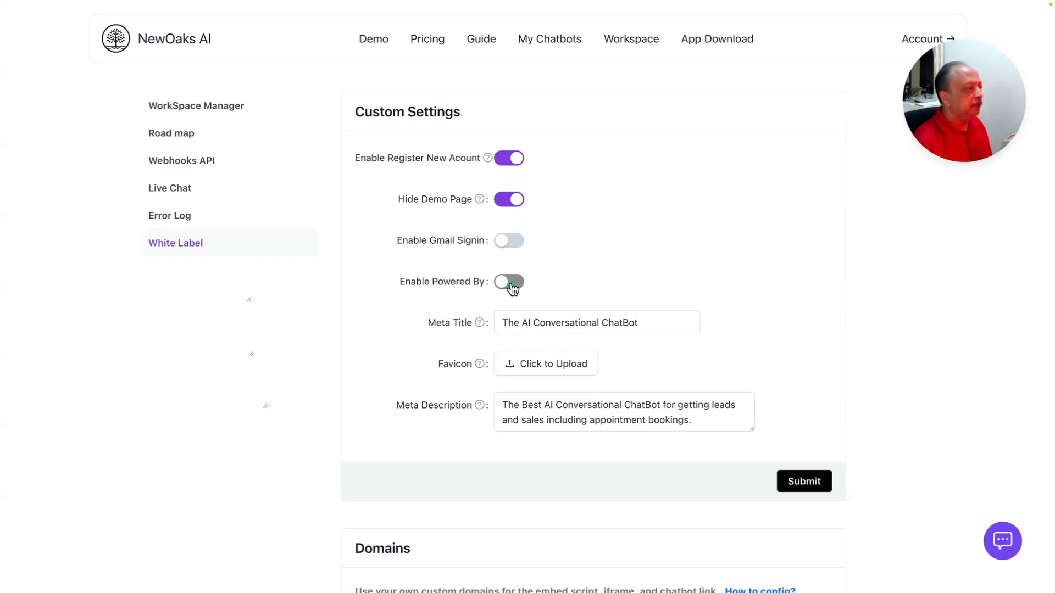
{"action": "scroll", "coordinate": [511, 286], "scroll_direction": "up", "scroll_amount": 1}
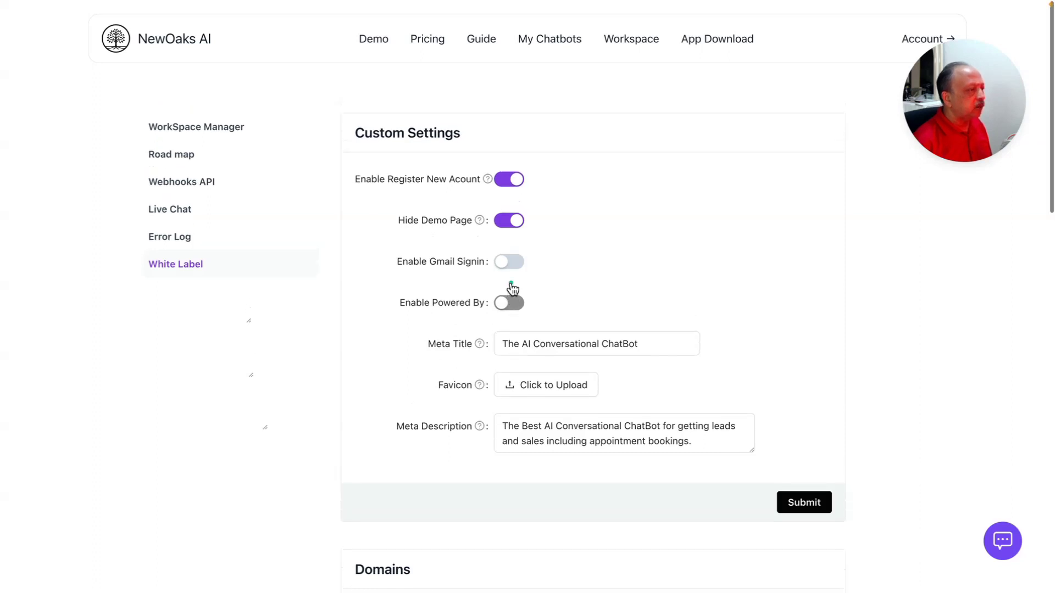
{"action": "scroll", "coordinate": [511, 286], "scroll_direction": "down", "scroll_amount": 2}
{"action": "scroll", "coordinate": [511, 286], "scroll_direction": "up", "scroll_amount": 2}
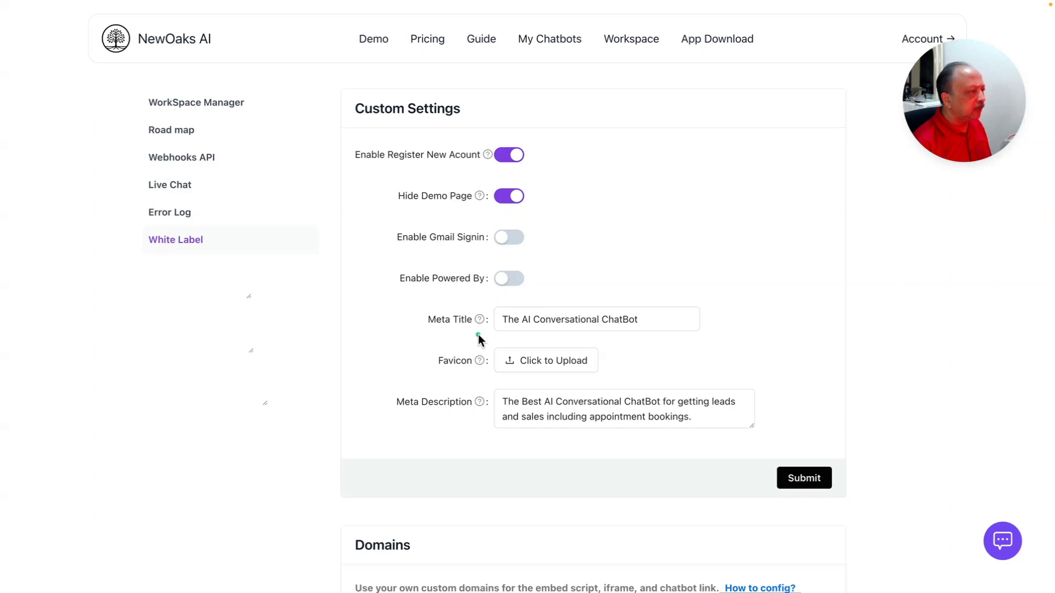
{"action": "scroll", "coordinate": [478, 335], "scroll_direction": "down", "scroll_amount": 5}
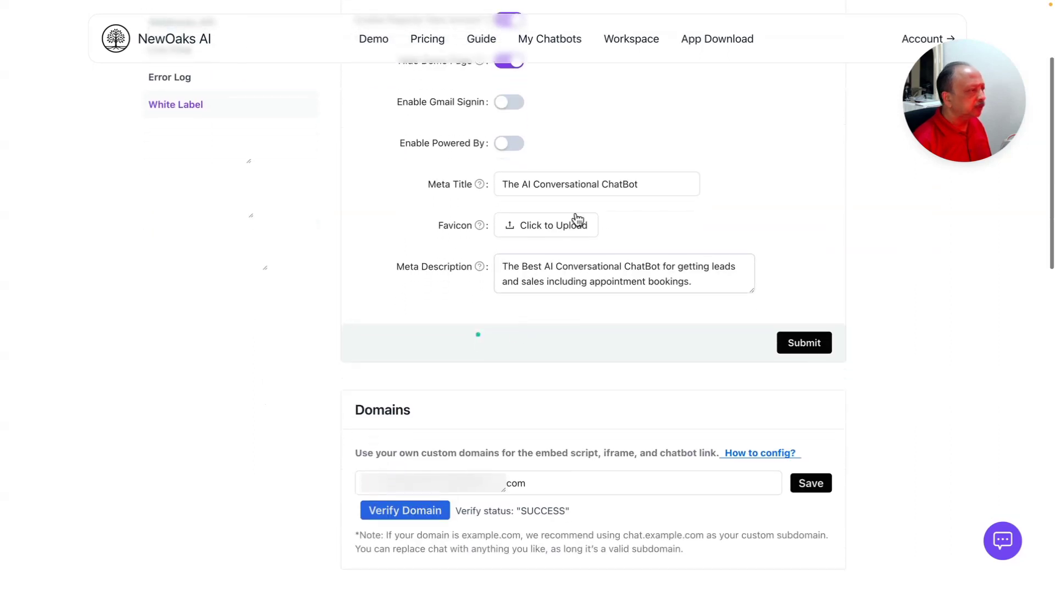
{"action": "scroll", "coordinate": [534, 307], "scroll_direction": "down", "scroll_amount": 1}
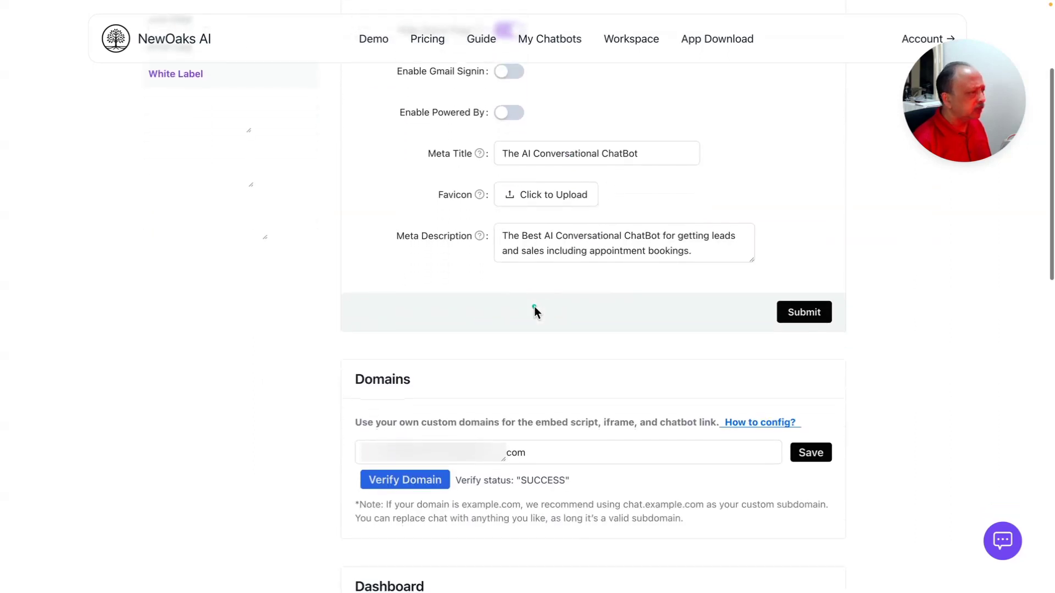
{"action": "scroll", "coordinate": [534, 307], "scroll_direction": "down", "scroll_amount": 1}
{"action": "scroll", "coordinate": [534, 306], "scroll_direction": "down", "scroll_amount": 1}
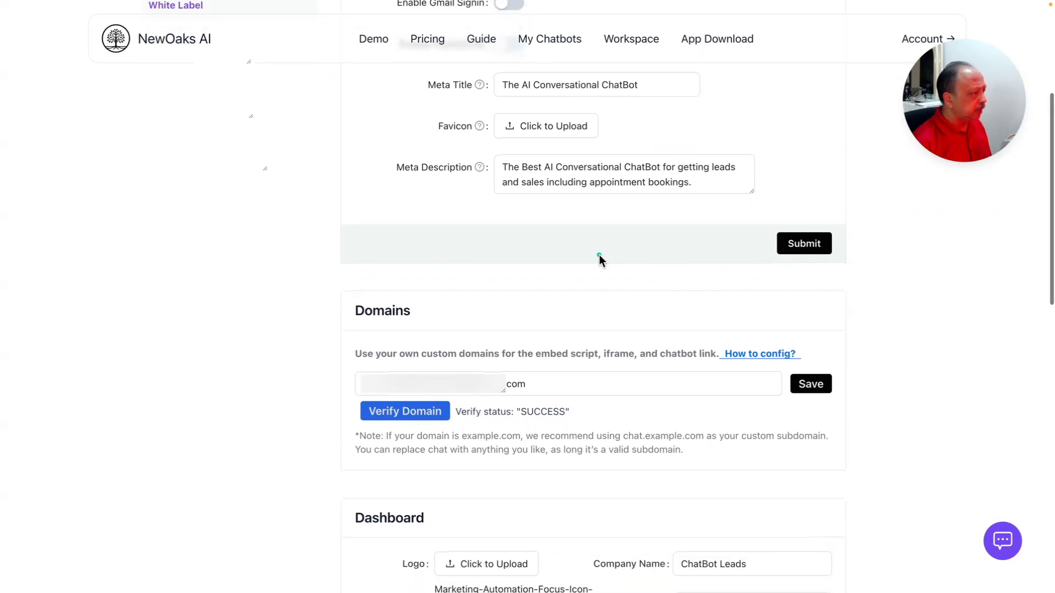
{"action": "scroll", "coordinate": [598, 255], "scroll_direction": "down", "scroll_amount": 2}
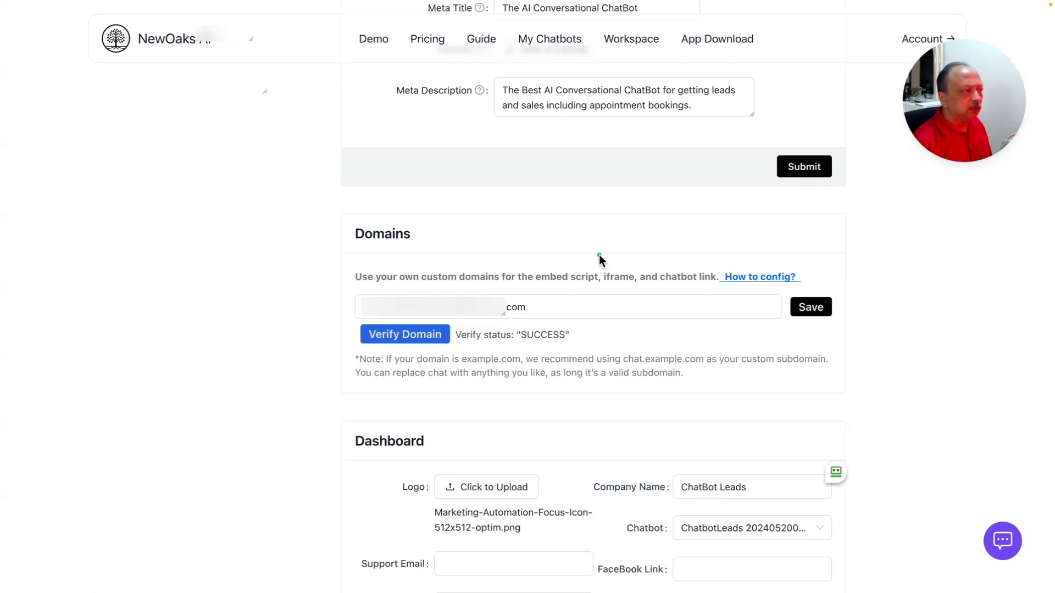
{"action": "scroll", "coordinate": [599, 255], "scroll_direction": "down", "scroll_amount": 1}
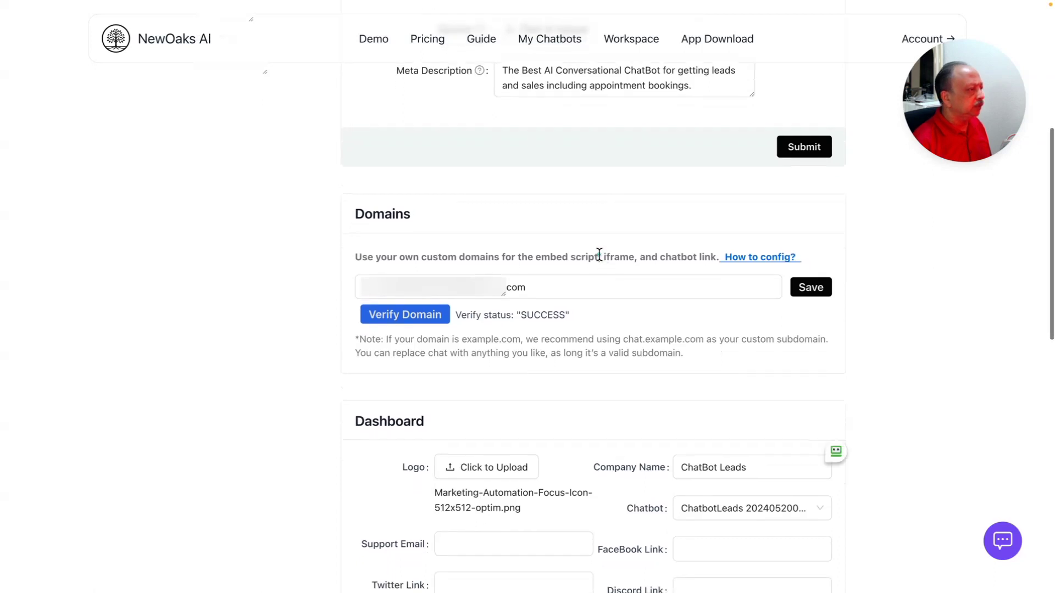
{"action": "scroll", "coordinate": [593, 286], "scroll_direction": "down", "scroll_amount": 3}
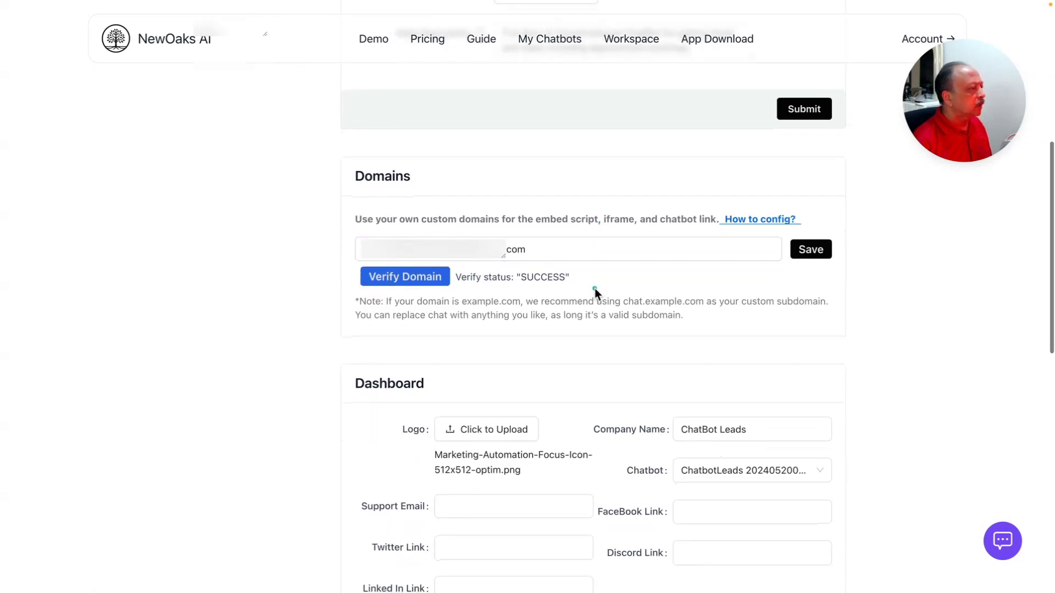
{"action": "scroll", "coordinate": [595, 288], "scroll_direction": "down", "scroll_amount": 2}
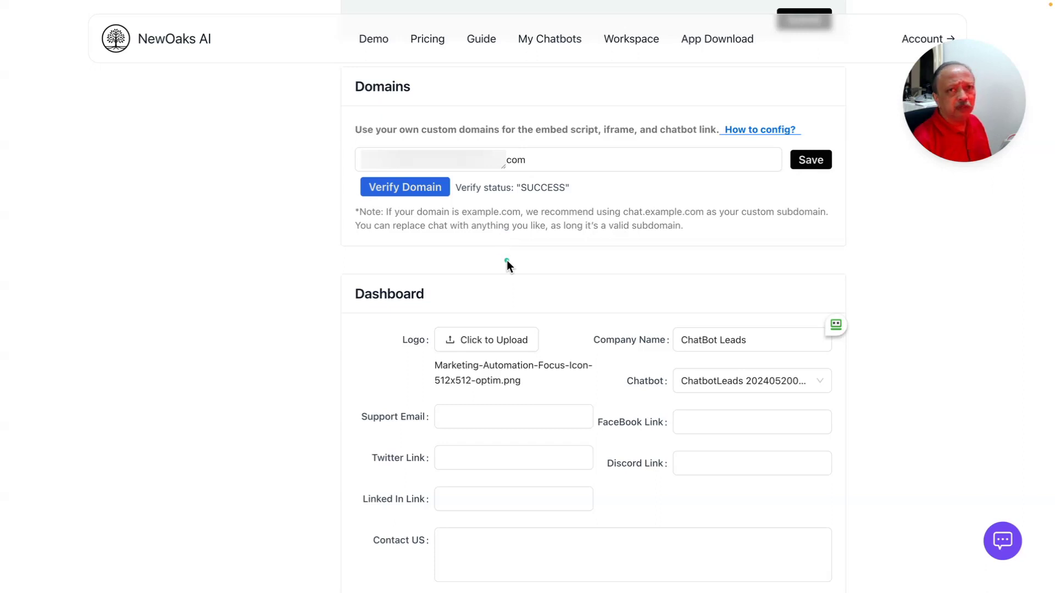
{"action": "scroll", "coordinate": [507, 262], "scroll_direction": "down", "scroll_amount": 3}
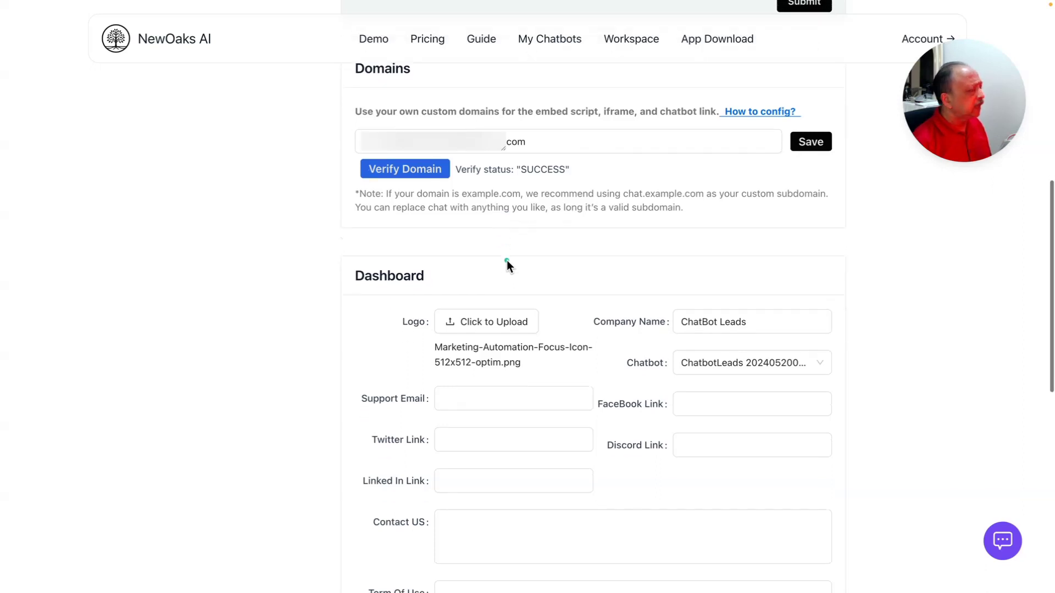
{"action": "scroll", "coordinate": [507, 264], "scroll_direction": "down", "scroll_amount": 3}
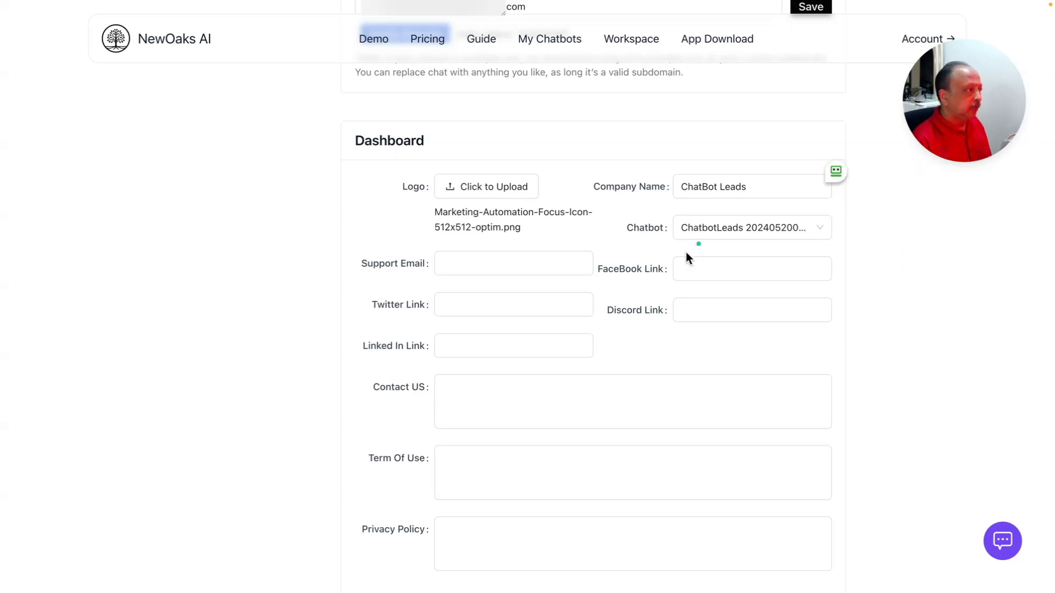
{"action": "left_click", "coordinate": [487, 271]}
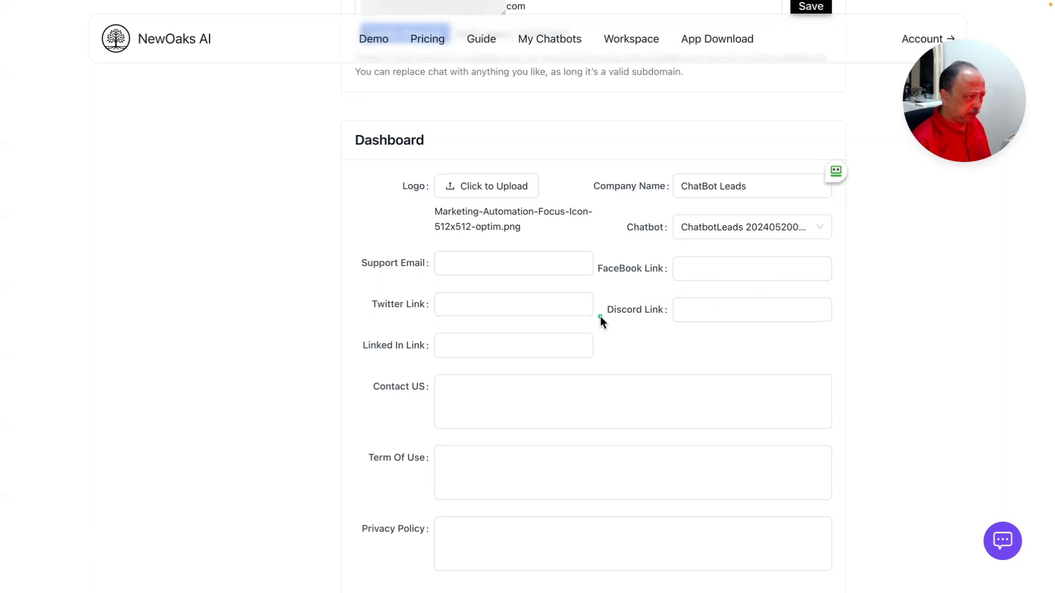
{"action": "scroll", "coordinate": [600, 315], "scroll_direction": "down", "scroll_amount": 3}
{"action": "scroll", "coordinate": [600, 316], "scroll_direction": "down", "scroll_amount": 1}
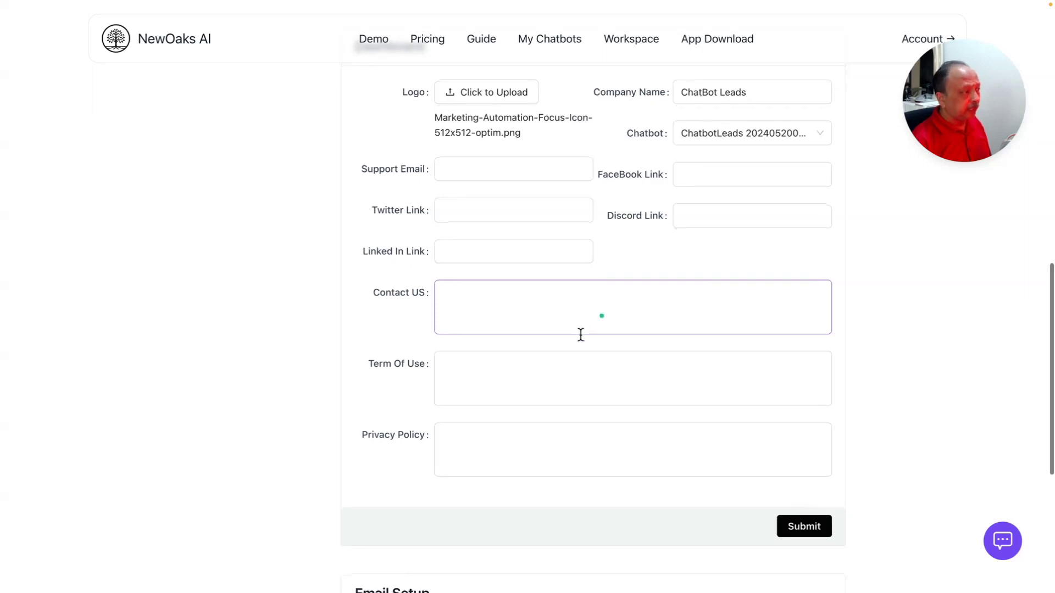
{"action": "left_click", "coordinate": [560, 353]}
{"action": "scroll", "coordinate": [560, 352], "scroll_direction": "down", "scroll_amount": 1}
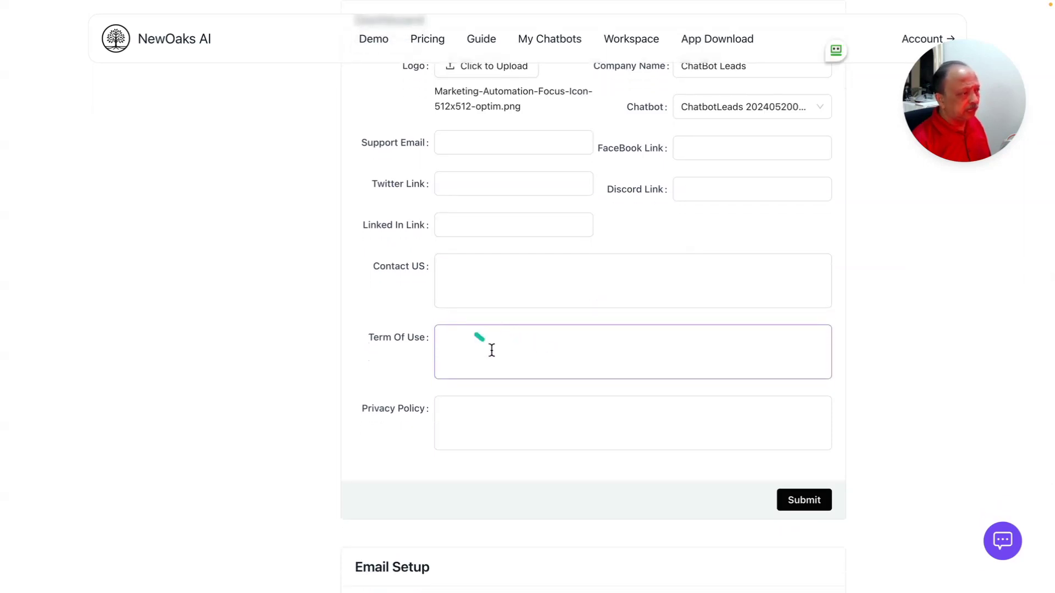
{"action": "left_click", "coordinate": [485, 410]}
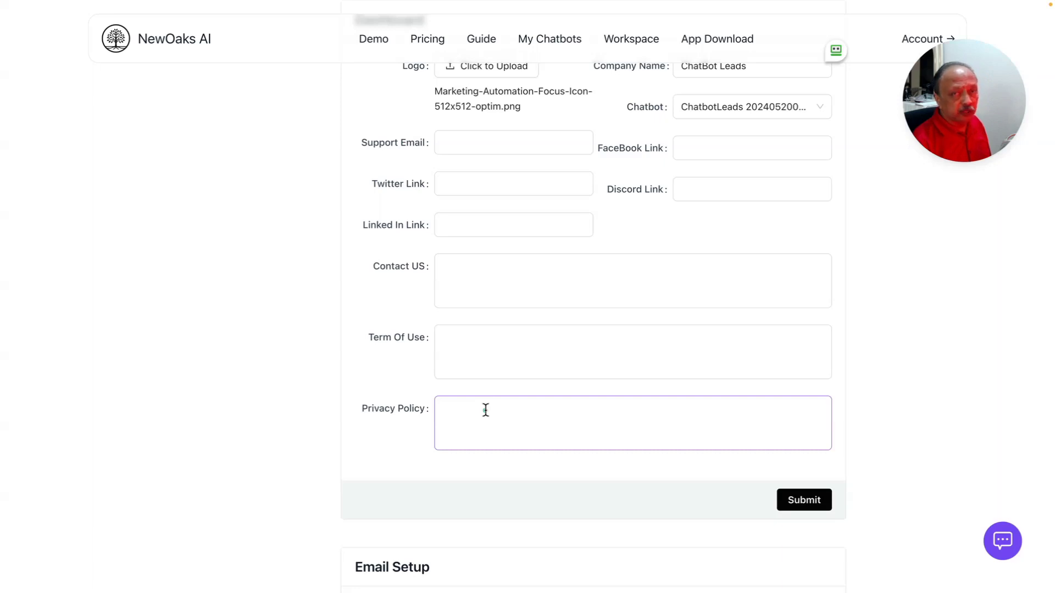
{"action": "scroll", "coordinate": [485, 410], "scroll_direction": "down", "scroll_amount": 2}
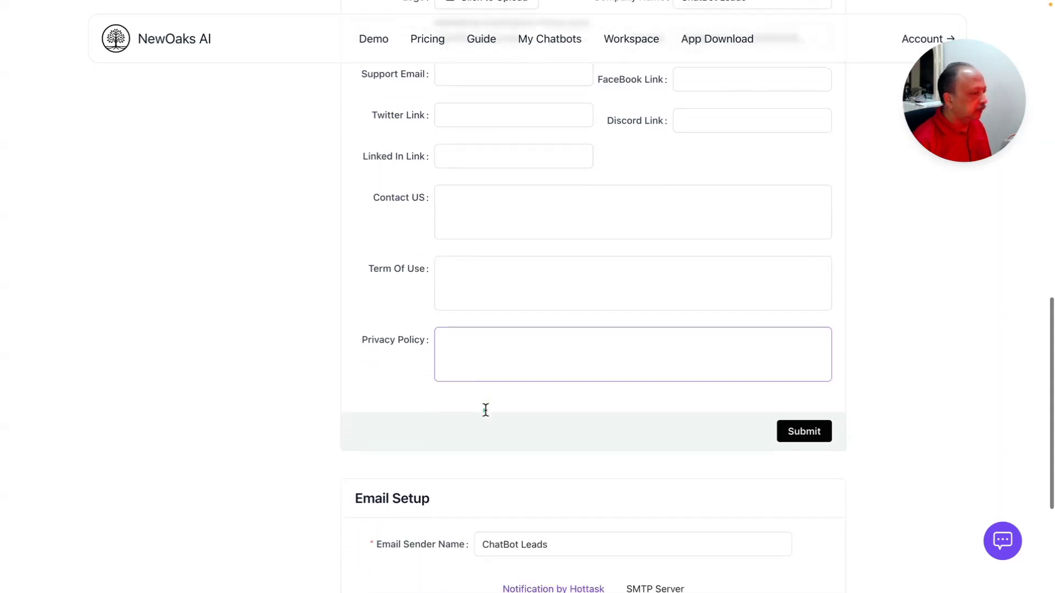
{"action": "scroll", "coordinate": [486, 410], "scroll_direction": "down", "scroll_amount": 3}
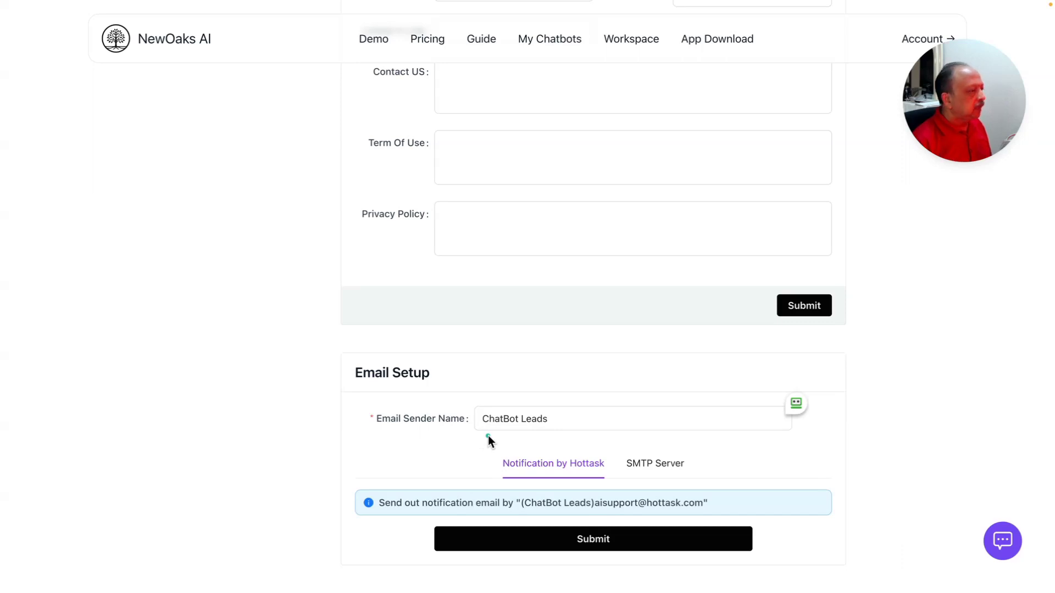
{"action": "scroll", "coordinate": [488, 435], "scroll_direction": "down", "scroll_amount": 1}
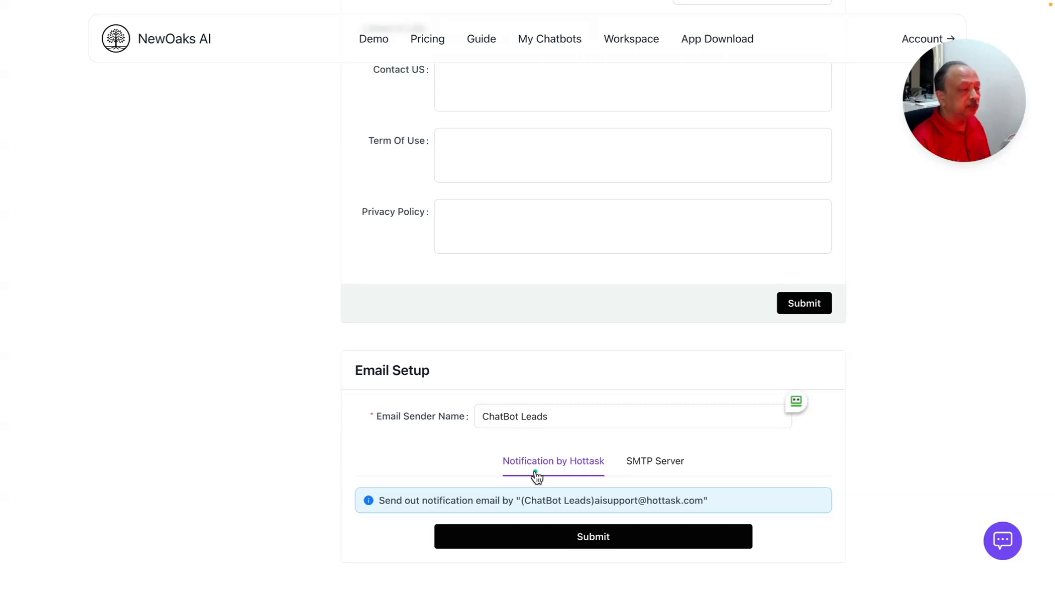
{"action": "scroll", "coordinate": [535, 477], "scroll_direction": "up", "scroll_amount": 1}
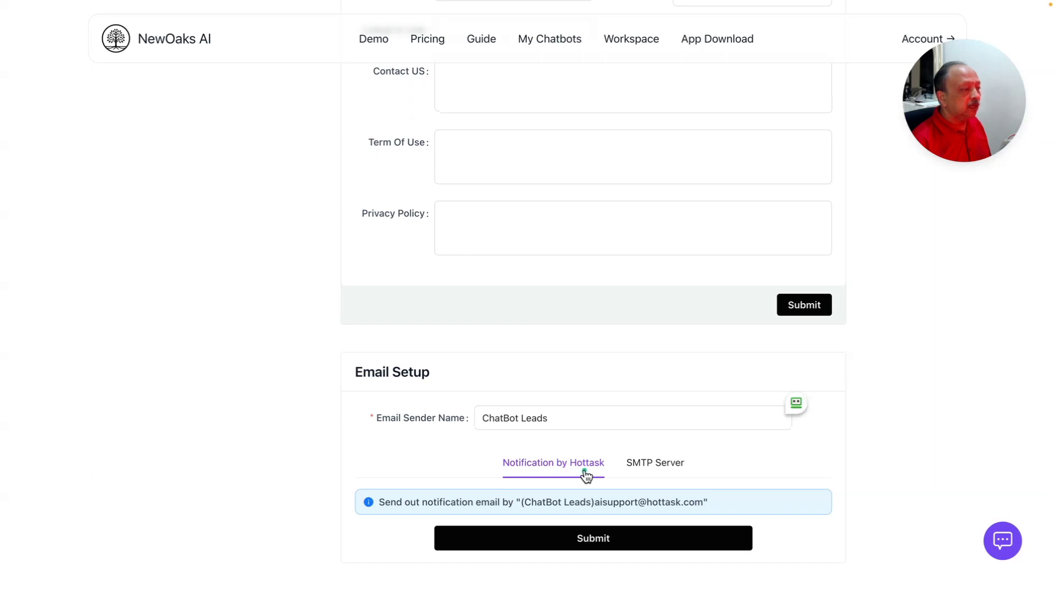
Switch Email Setup to SMTP Server and review its empty server, port, sender and Login Id fields.
{"action": "left_click", "coordinate": [648, 464]}
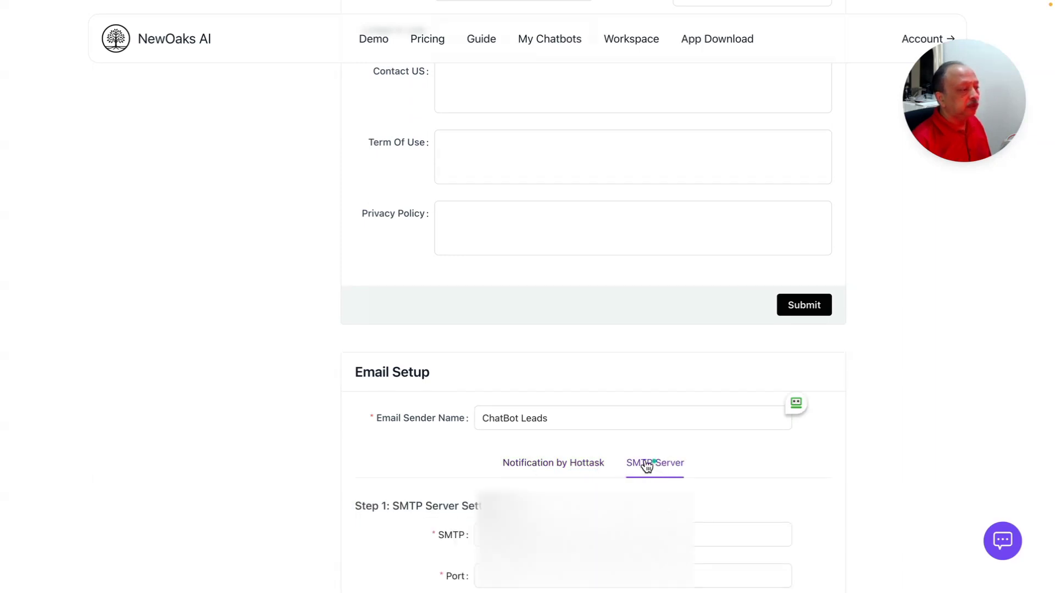
{"action": "scroll", "coordinate": [647, 466], "scroll_direction": "down", "scroll_amount": 1}
{"action": "scroll", "coordinate": [645, 464], "scroll_direction": "down", "scroll_amount": 3}
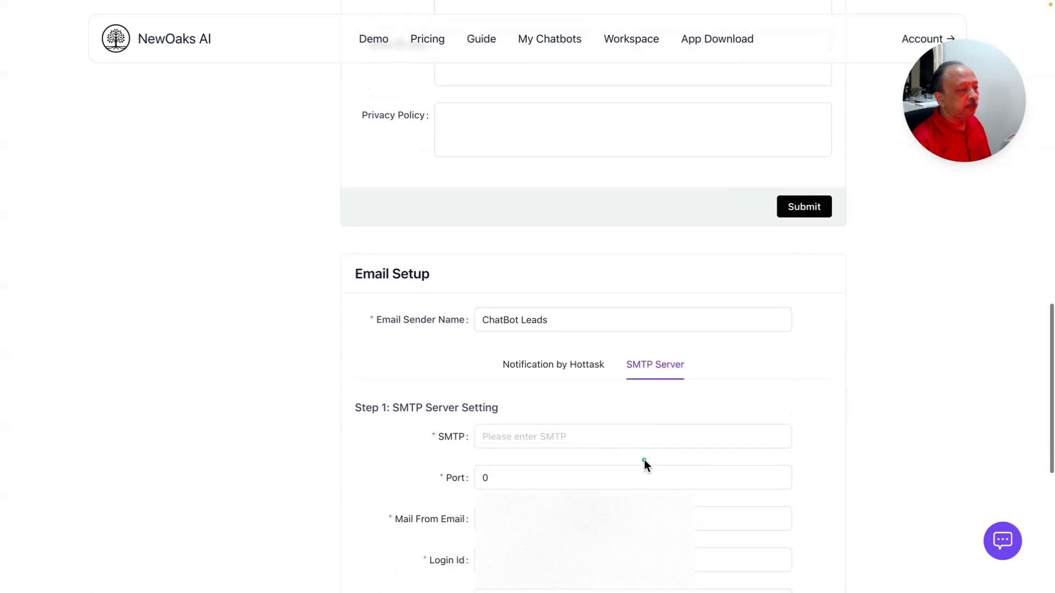
{"action": "scroll", "coordinate": [645, 464], "scroll_direction": "down", "scroll_amount": 1}
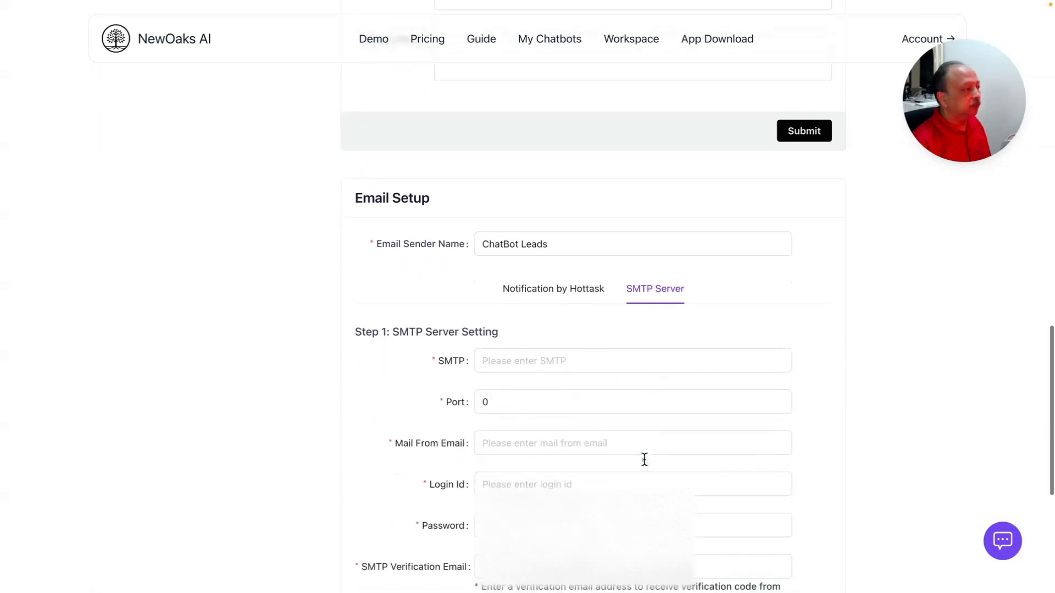
{"action": "left_click", "coordinate": [644, 462]}
{"action": "scroll", "coordinate": [644, 459], "scroll_direction": "up", "scroll_amount": 1}
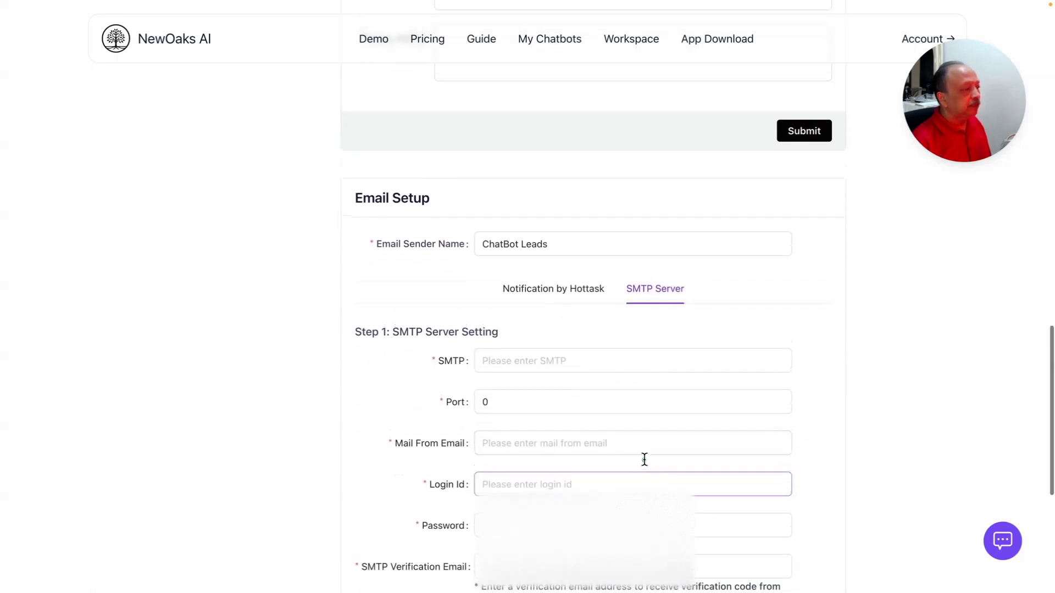
{"action": "left_click", "coordinate": [645, 461]}
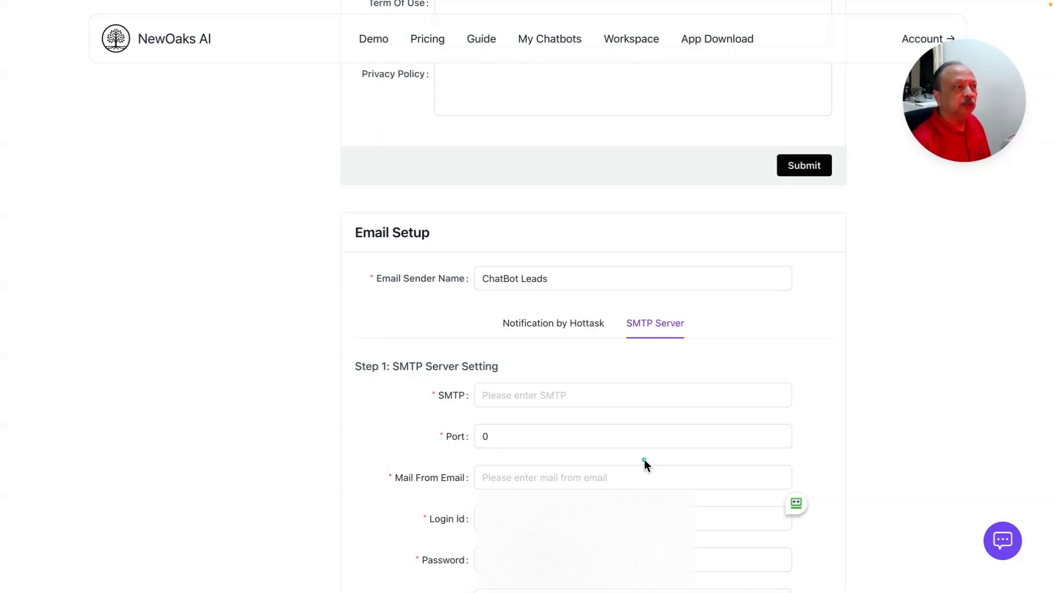
{"action": "scroll", "coordinate": [644, 462], "scroll_direction": "up", "scroll_amount": 5}
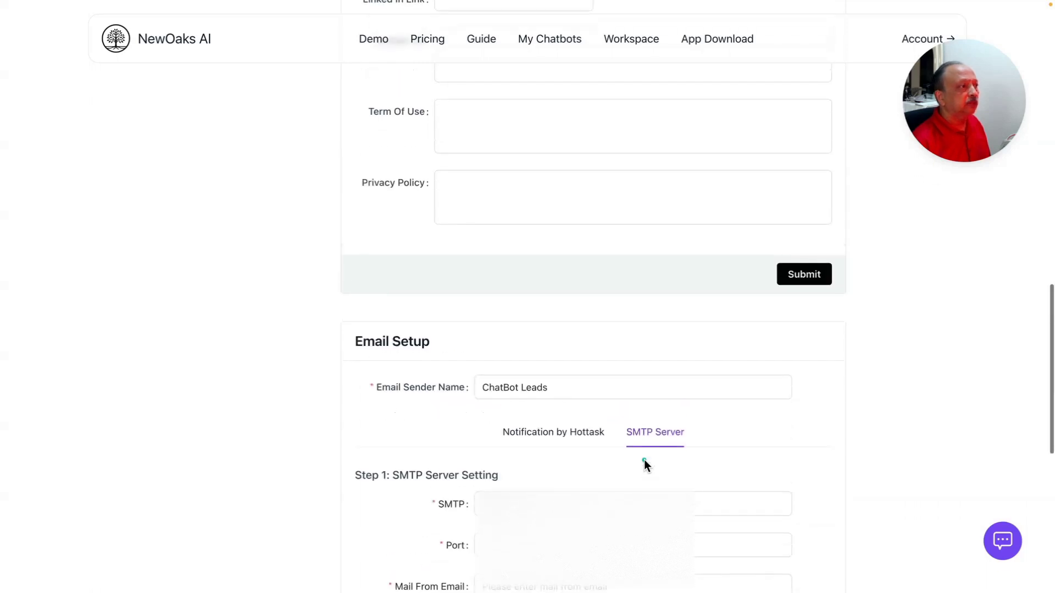
{"action": "scroll", "coordinate": [644, 461], "scroll_direction": "up", "scroll_amount": 7}
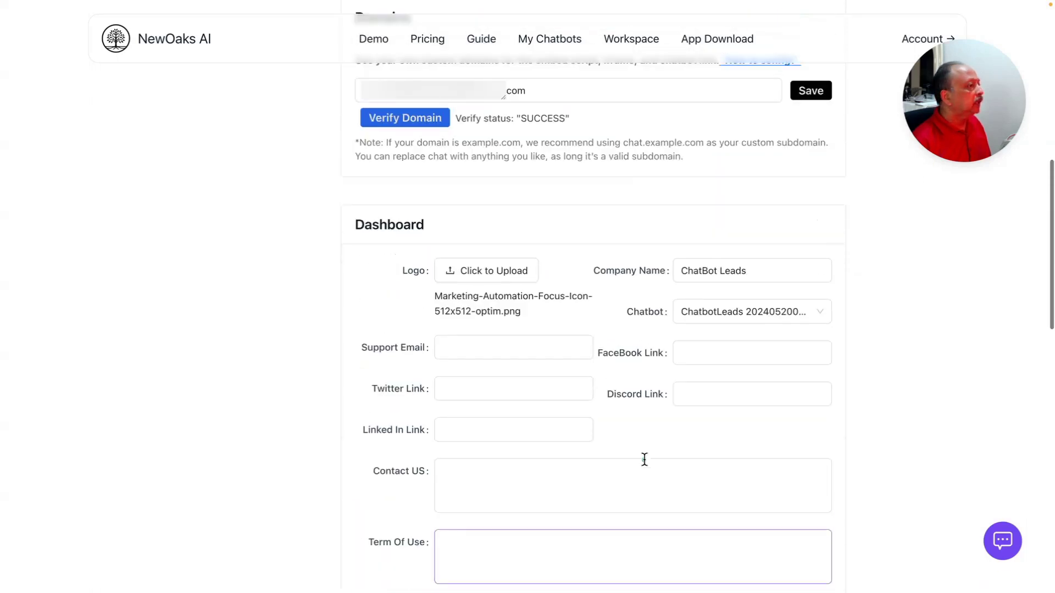
{"action": "scroll", "coordinate": [644, 463], "scroll_direction": "up", "scroll_amount": 3}
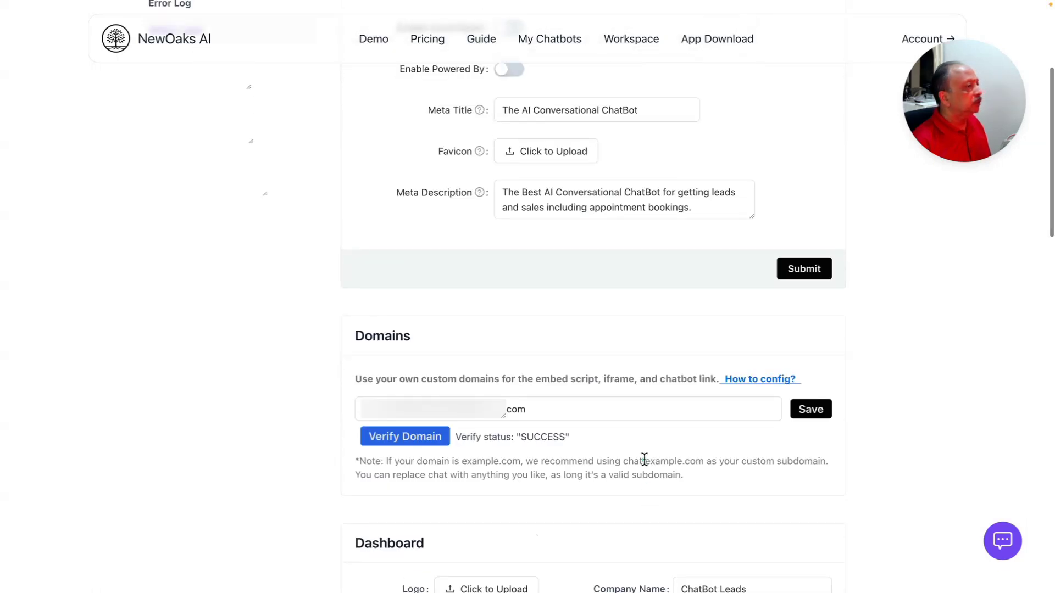
{"action": "scroll", "coordinate": [644, 462], "scroll_direction": "up", "scroll_amount": 2}
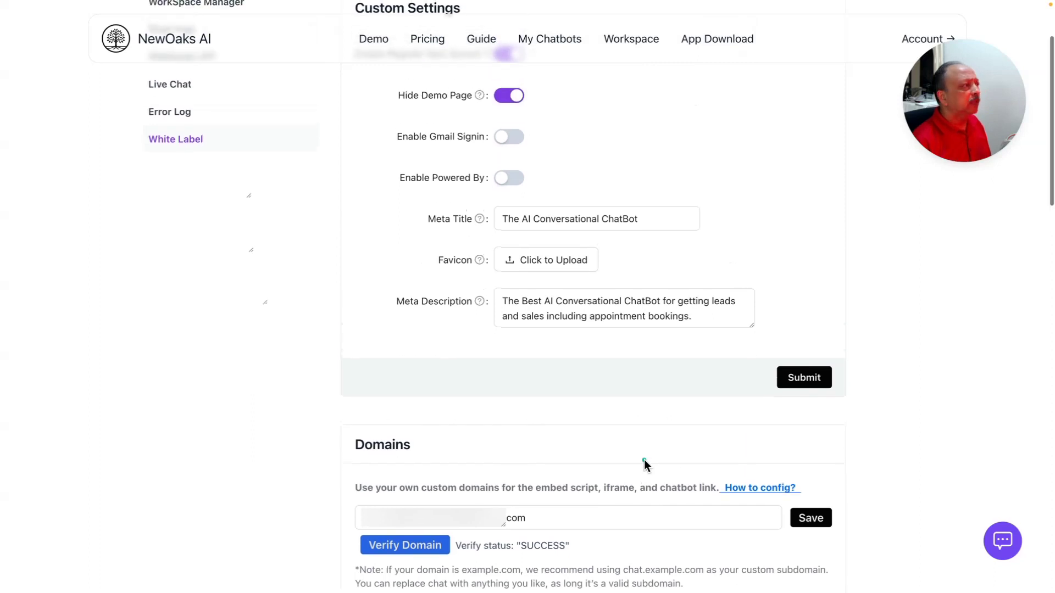
{"action": "scroll", "coordinate": [645, 464], "scroll_direction": "up", "scroll_amount": 2}
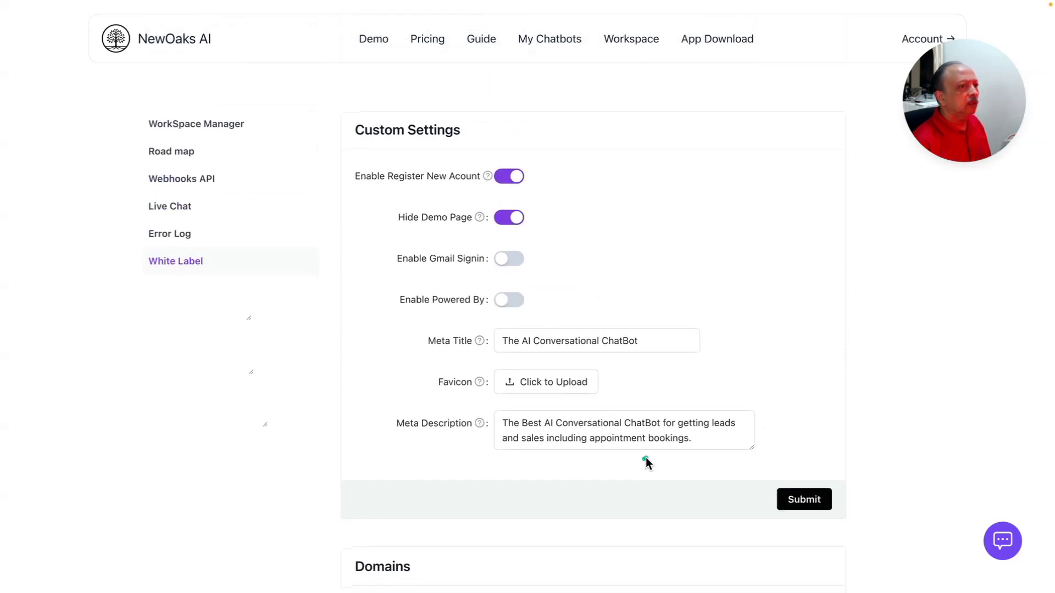
{"action": "left_click", "coordinate": [662, 445]}
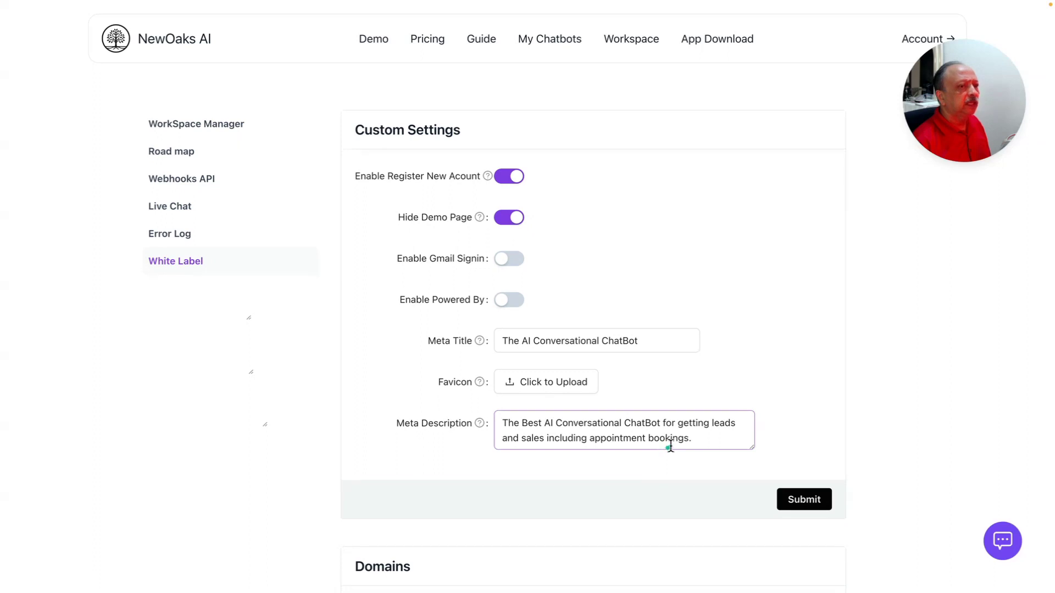
{"action": "left_click", "coordinate": [874, 409]}
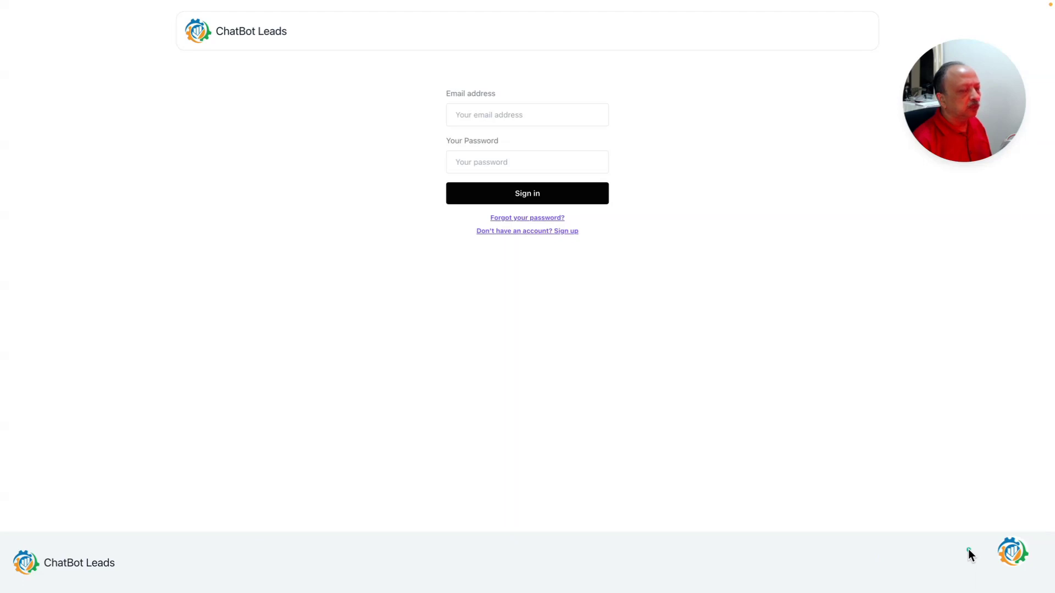
Open the Chatbot Leads Assistant chat widget on the branded sign-in page.
{"action": "left_click", "coordinate": [1009, 561]}
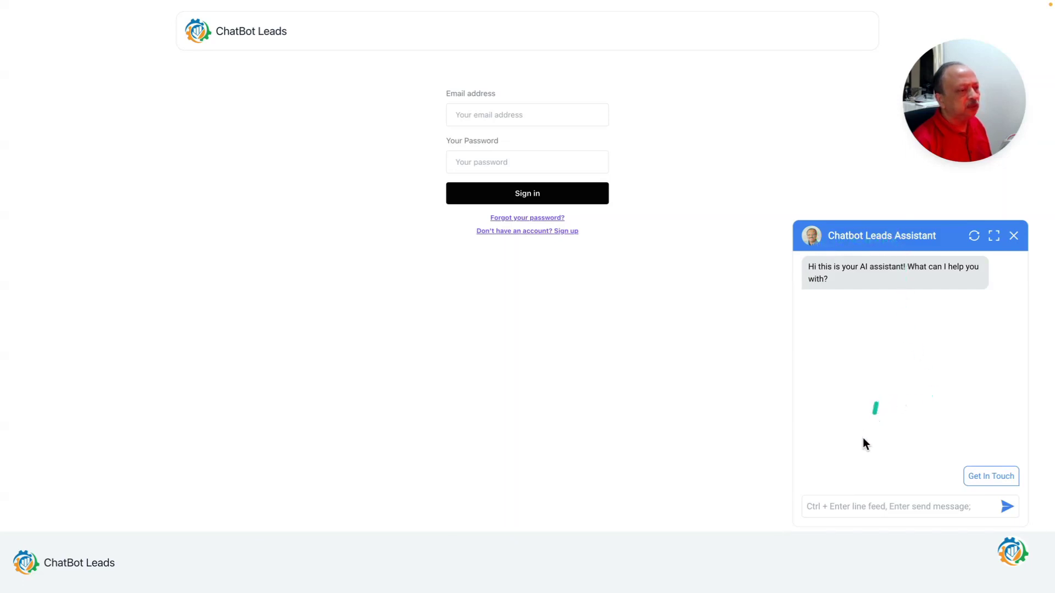
{"action": "left_click", "coordinate": [1011, 558]}
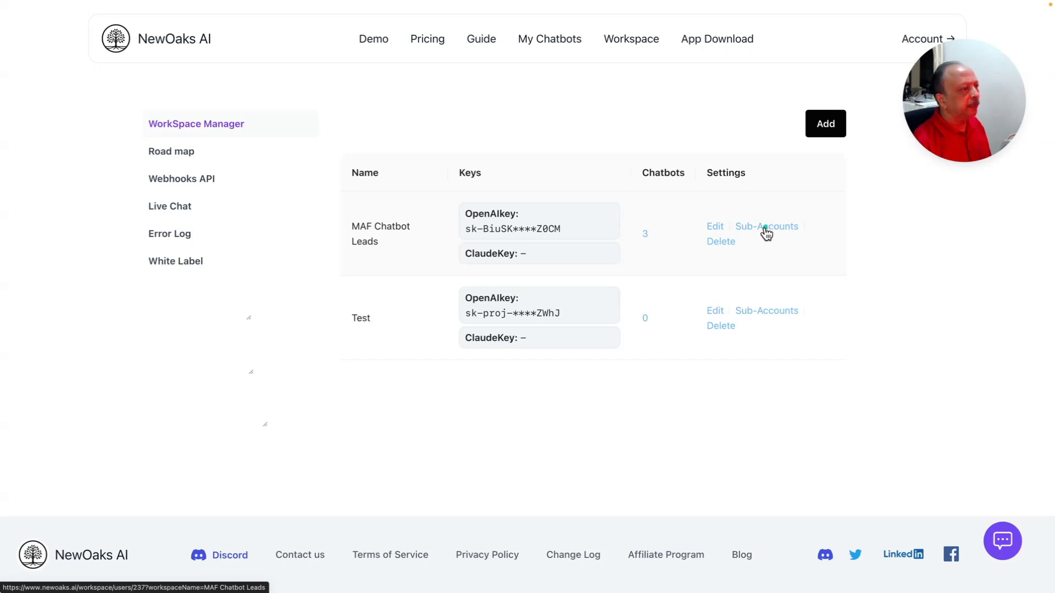
Open Sub-Accounts for the MAF Chatbot Leads workspace.
{"action": "left_click", "coordinate": [766, 232]}
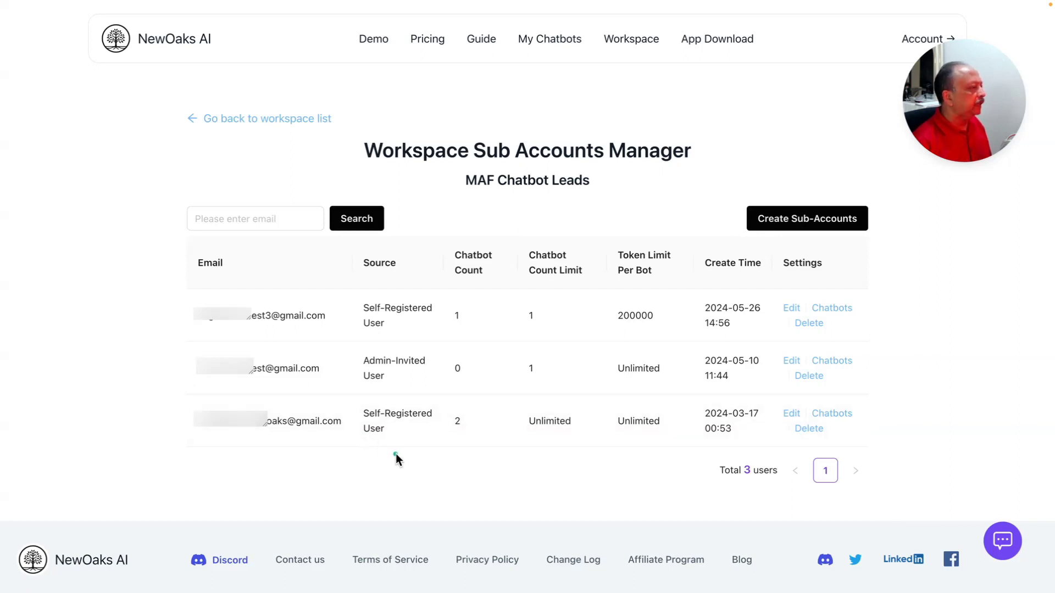
Highlight the three MAF Chatbot Leads users and their 200000 and Unlimited token limits.
{"action": "mouse_move", "coordinate": [417, 443]}
{"action": "left_mouse_down"}
{"action": "mouse_move", "coordinate": [409, 420]}
{"action": "mouse_move", "coordinate": [434, 440]}
{"action": "left_mouse_up"}
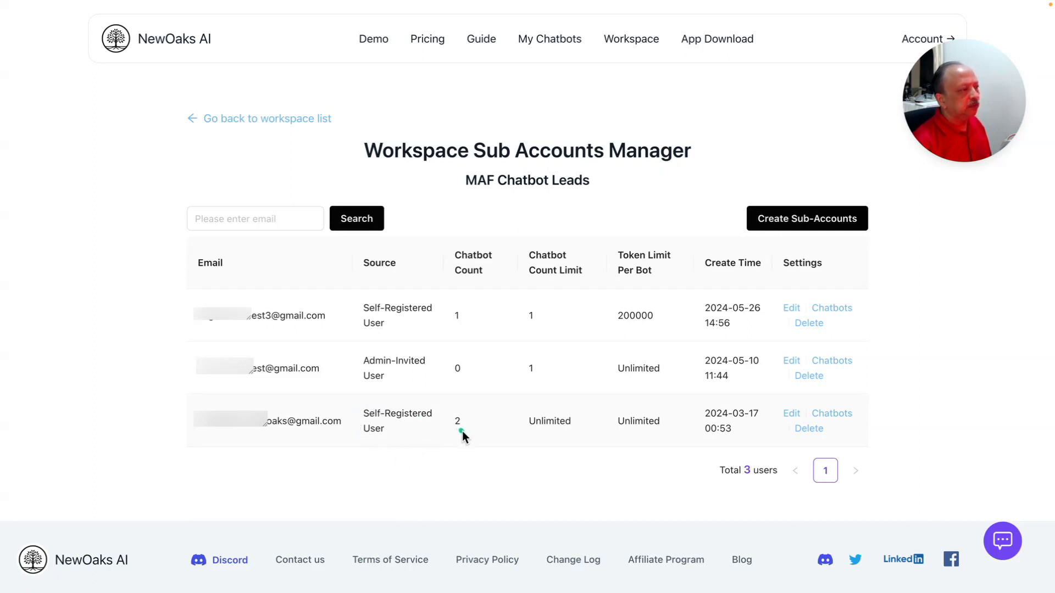
{"action": "left_click_drag", "start_coordinate": [463, 431], "coordinate": [474, 435]}
{"action": "left_click_drag", "start_coordinate": [615, 435], "coordinate": [623, 426]}
{"action": "left_click_drag", "start_coordinate": [550, 424], "coordinate": [551, 416]}
{"action": "left_click_drag", "start_coordinate": [664, 363], "coordinate": [670, 371]}
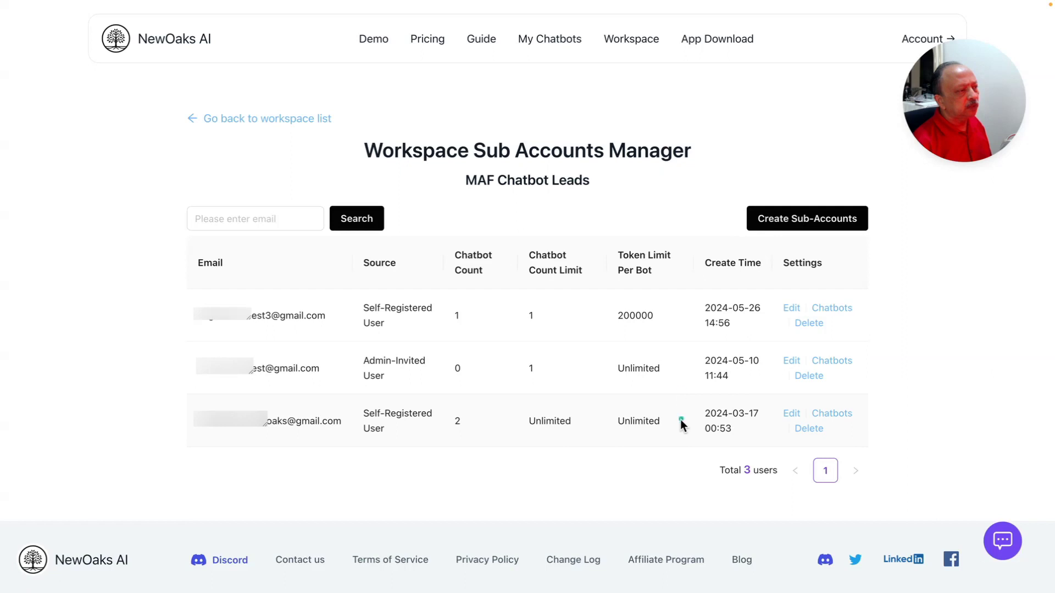
{"action": "mouse_move", "coordinate": [640, 409]}
{"action": "left_mouse_down"}
{"action": "mouse_move", "coordinate": [626, 411]}
{"action": "mouse_move", "coordinate": [640, 424]}
{"action": "mouse_move", "coordinate": [717, 428]}
{"action": "left_mouse_up"}
{"action": "left_click_drag", "start_coordinate": [809, 466], "coordinate": [839, 421]}
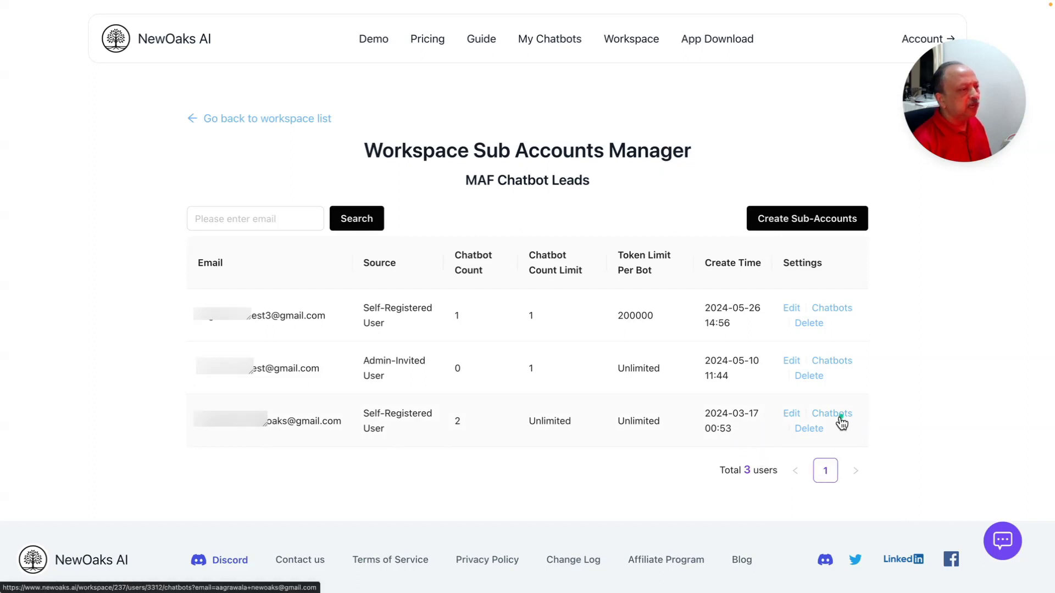
{"action": "left_click_drag", "start_coordinate": [861, 348], "coordinate": [862, 370]}
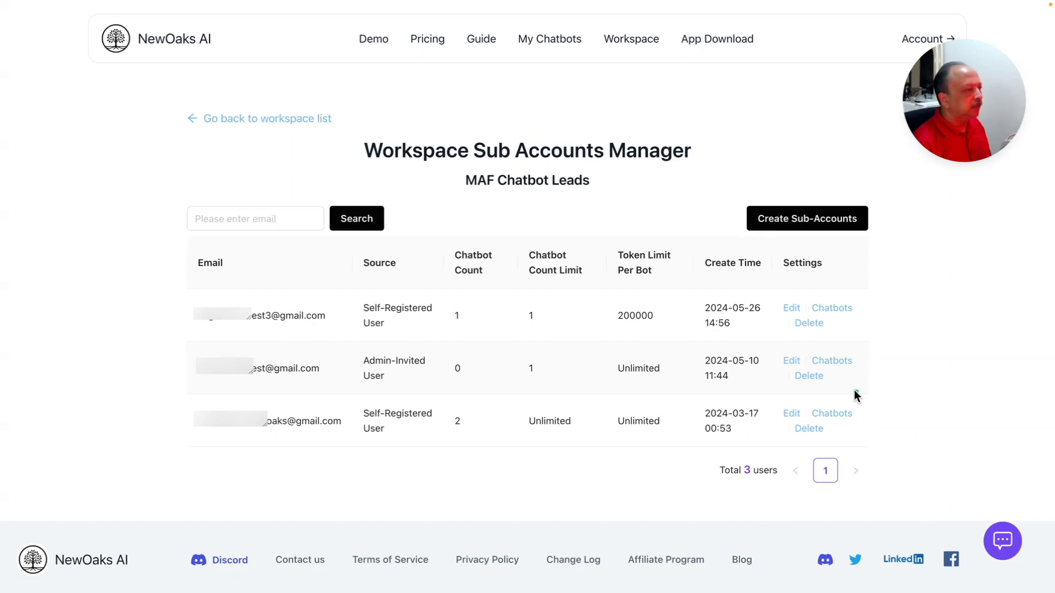
{"action": "left_click_drag", "start_coordinate": [851, 387], "coordinate": [851, 334]}
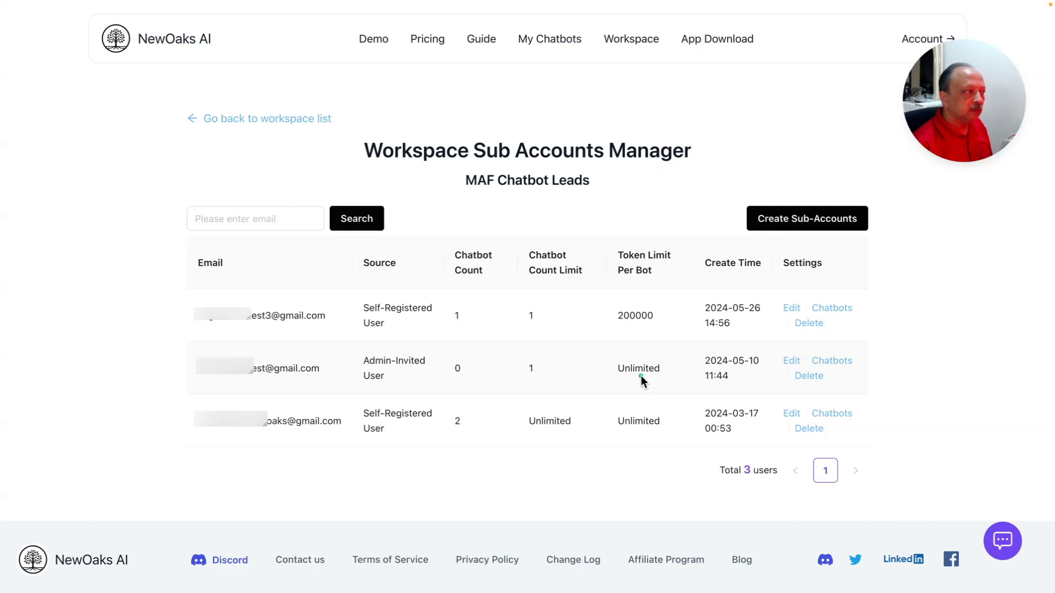
Scroll the MAF Chatbot Leads sub-account table to the Admin-Invited user's 1-chatbot limit.
{"action": "scroll", "coordinate": [640, 375], "scroll_direction": "down", "scroll_amount": 1}
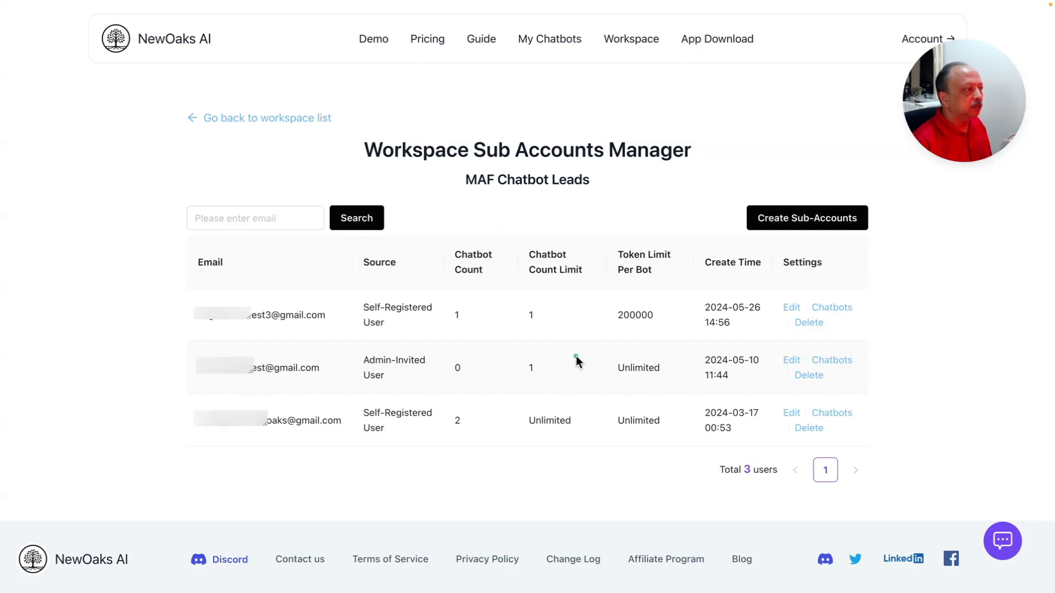
{"action": "scroll", "coordinate": [576, 356], "scroll_direction": "down", "scroll_amount": 1}
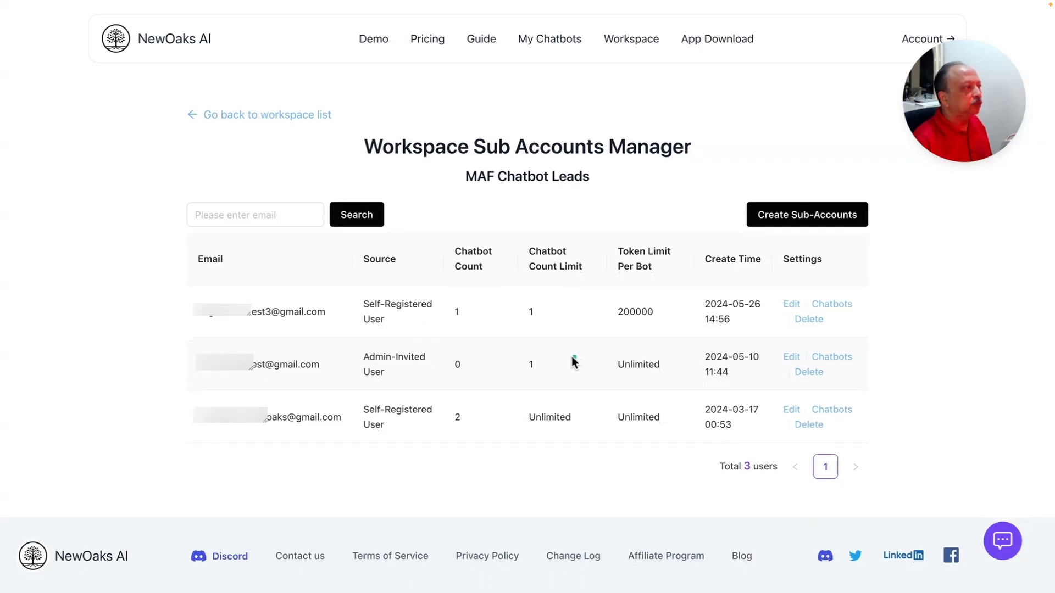
Return to the workspace list and open the Test workspace's sub-accounts.
{"action": "left_click", "coordinate": [231, 116]}
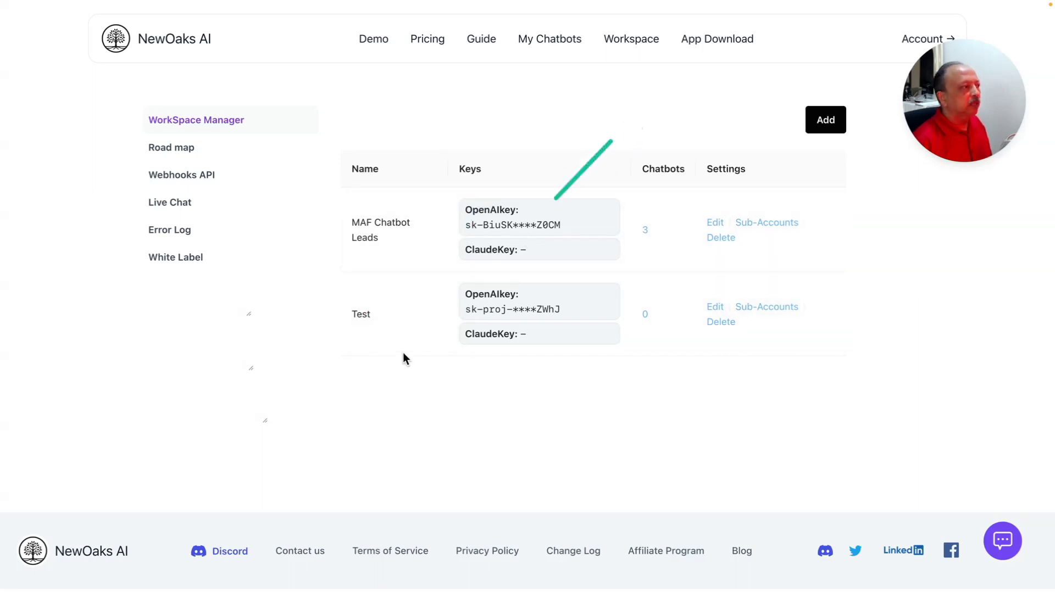
{"action": "left_click", "coordinate": [767, 310]}
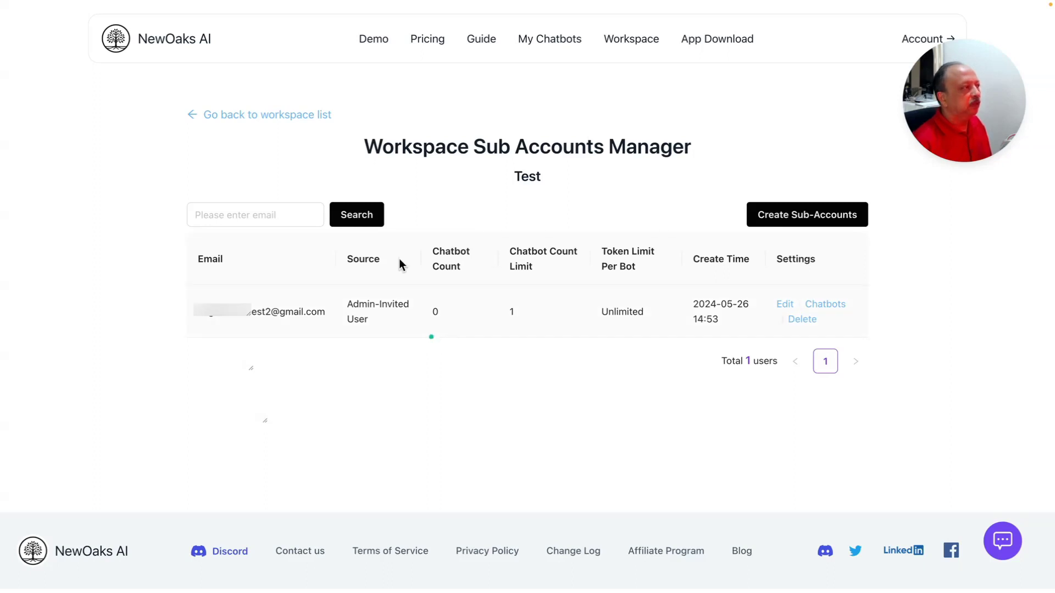
{"action": "left_click", "coordinate": [197, 115]}
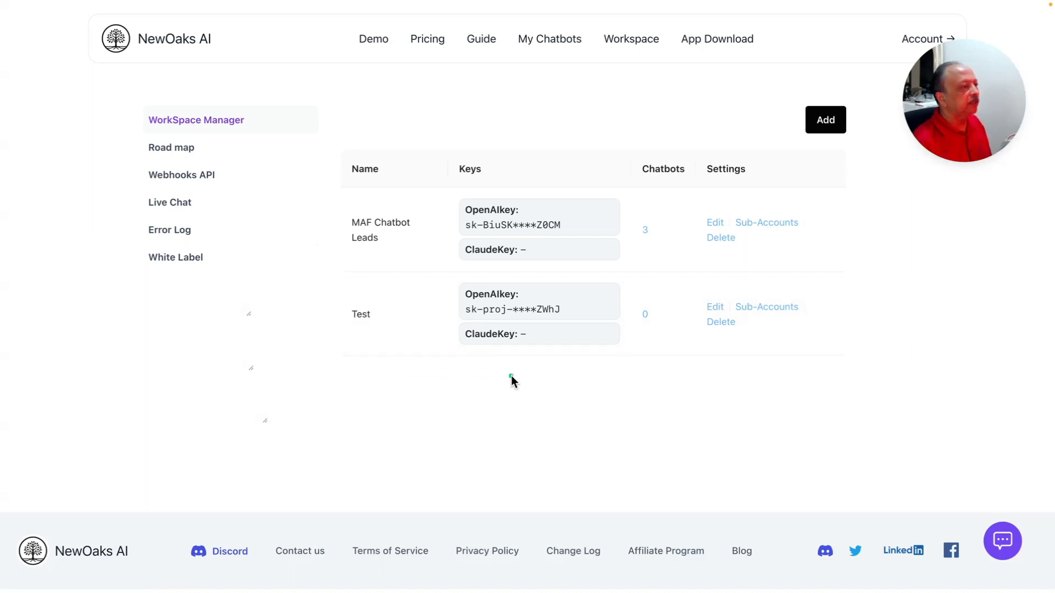
Reopen Sub-Accounts for the MAF Chatbot Leads workspace.
{"action": "left_click", "coordinate": [765, 224]}
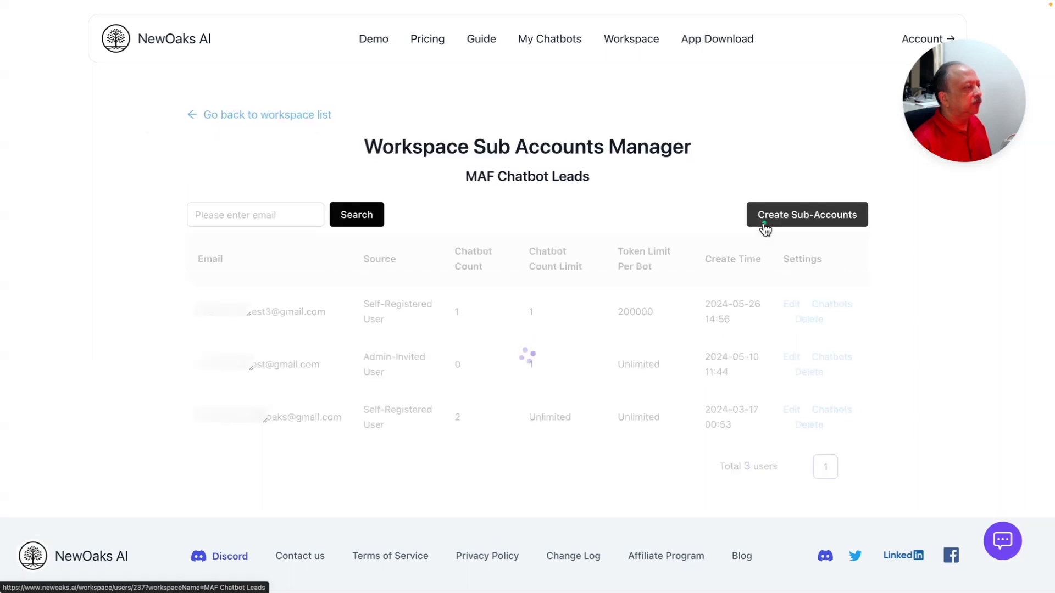